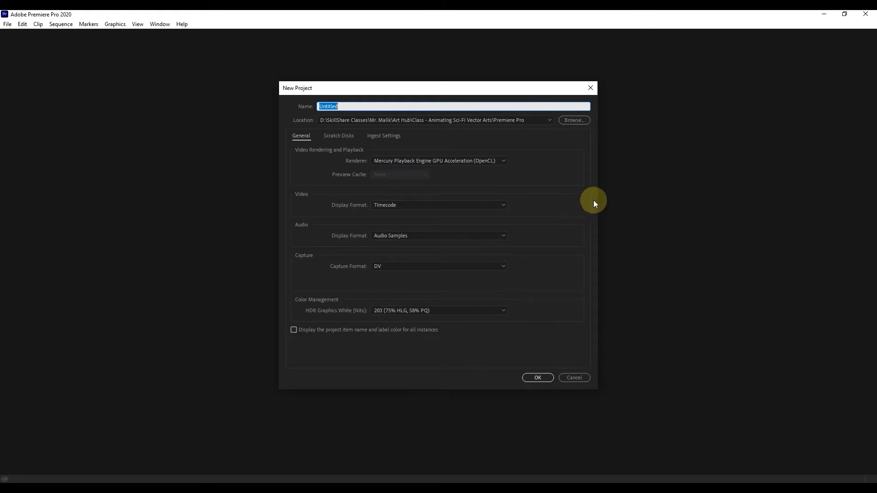
Set the new project's location to the RAW folder inside "Adobe Premiere Pro for Beginners - Lecture 1"
left_click(576, 121)
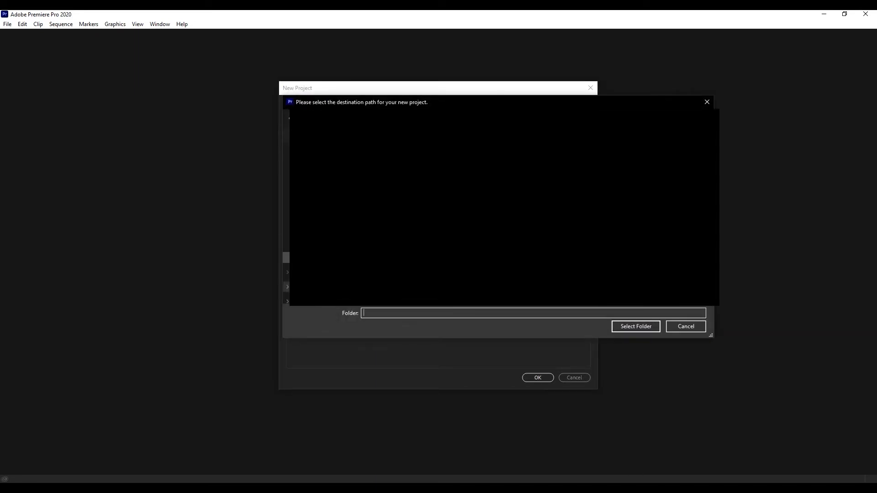
left_click(287, 258)
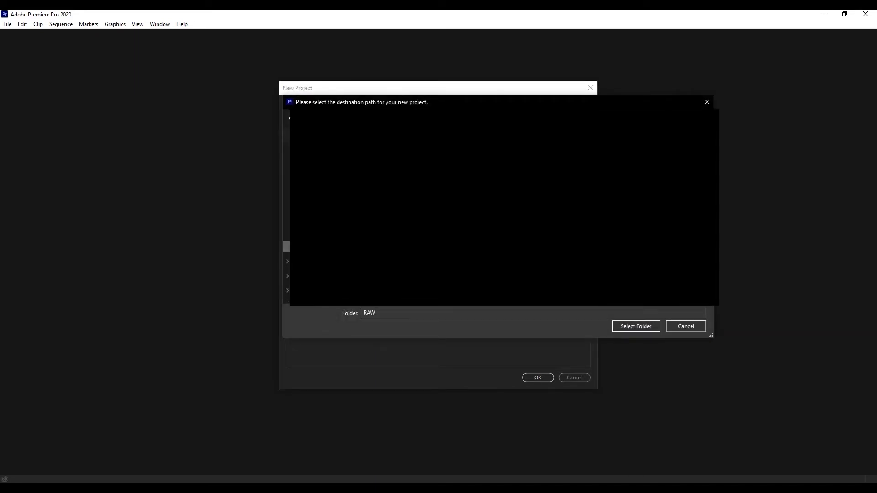
left_click(287, 275)
left_click(406, 301)
left_click(405, 238)
left_click(405, 164)
double_click(405, 165)
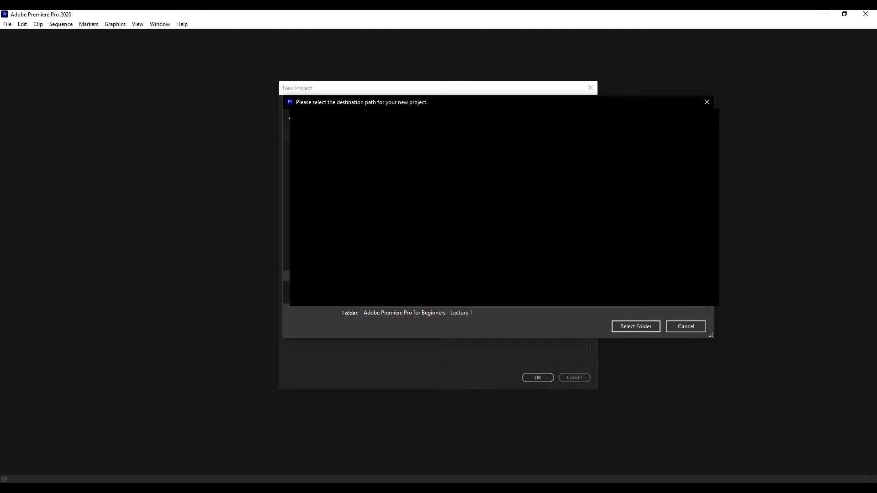
left_click(406, 137)
left_click(639, 326)
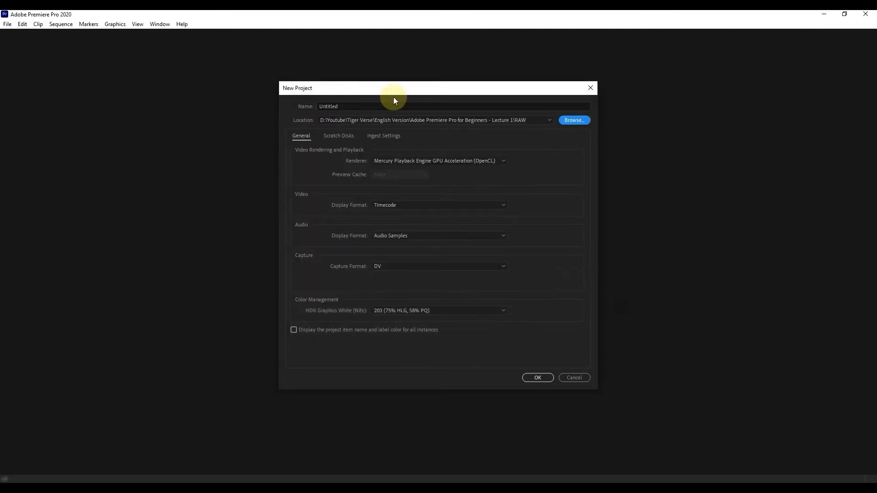
Name the project "Lecture 1" and create it
left_click(393, 106)
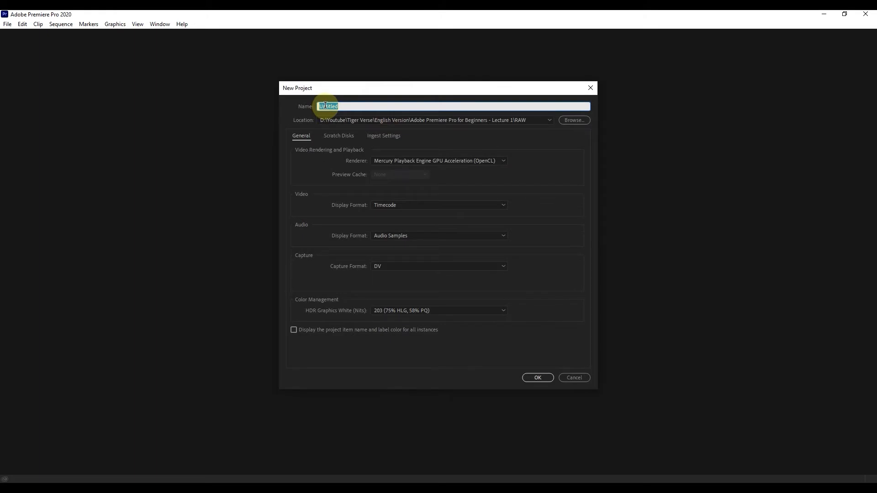
type("Lec")
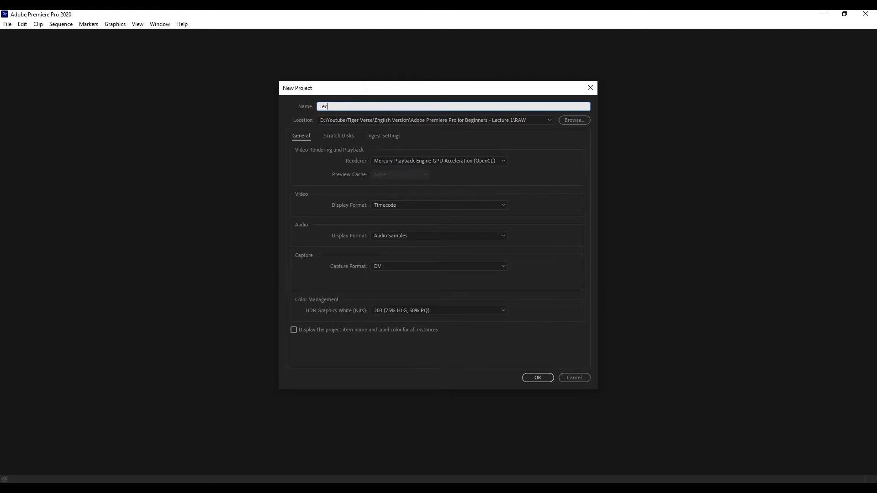
type("ture 1")
key("Return")
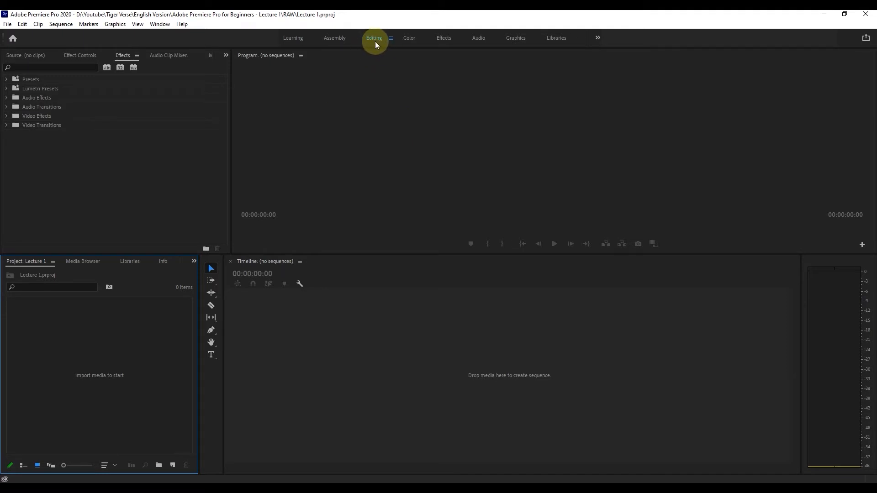
Reset the Editing workspace to its saved layout
left_click(160, 23)
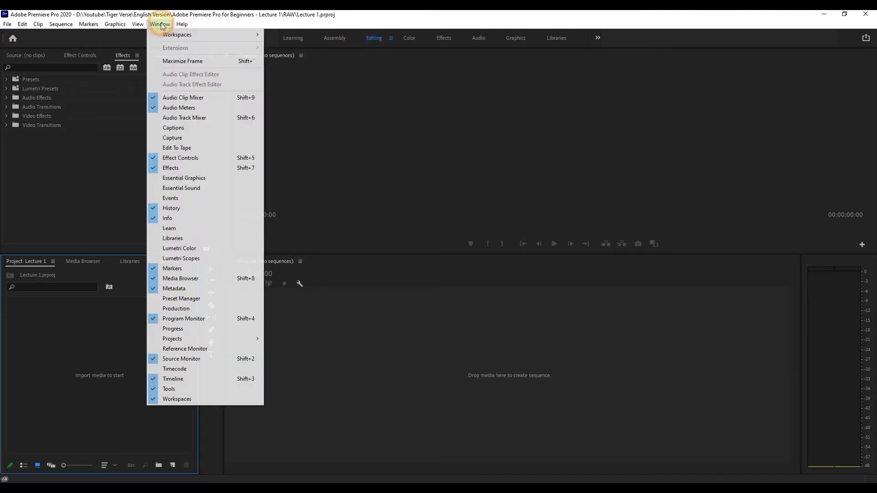
mouse_move(172, 35)
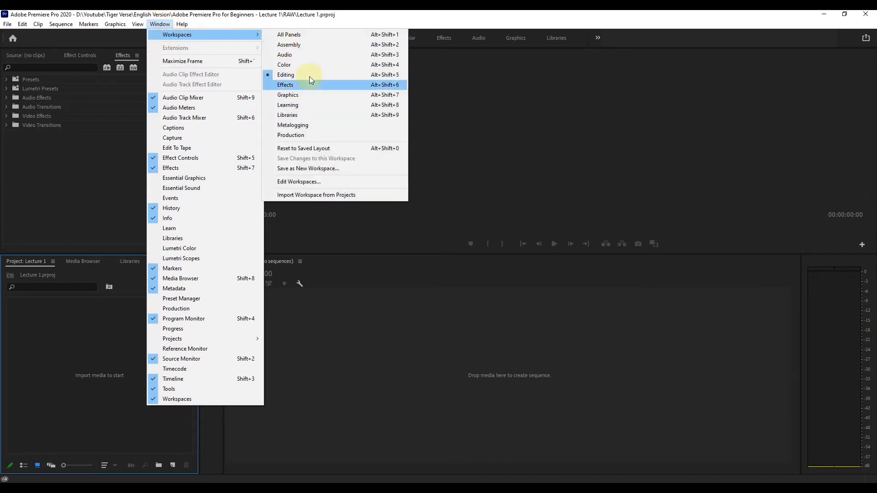
left_click(314, 148)
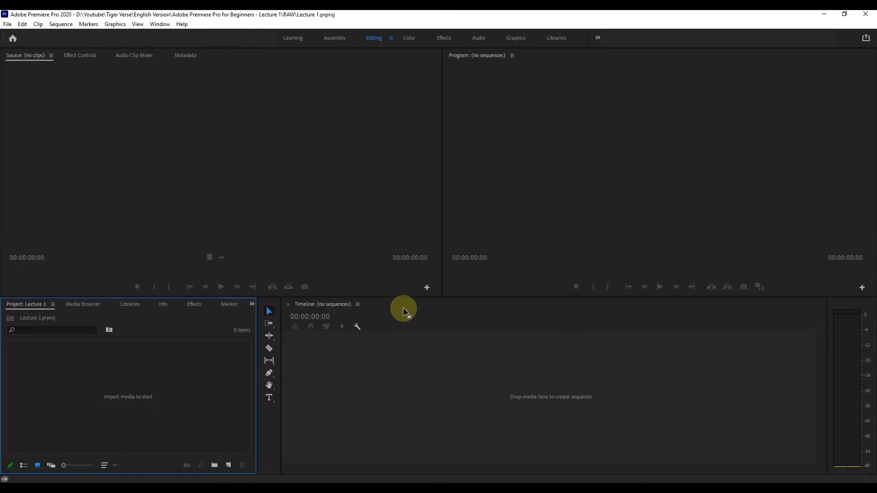
Import the image Capture.PNG into the project and open it in the Source monitor
left_click(8, 23)
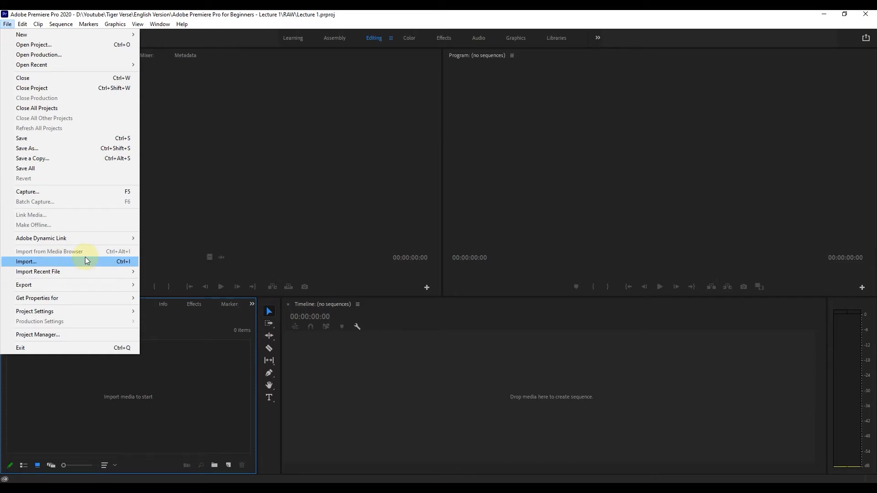
left_click(85, 261)
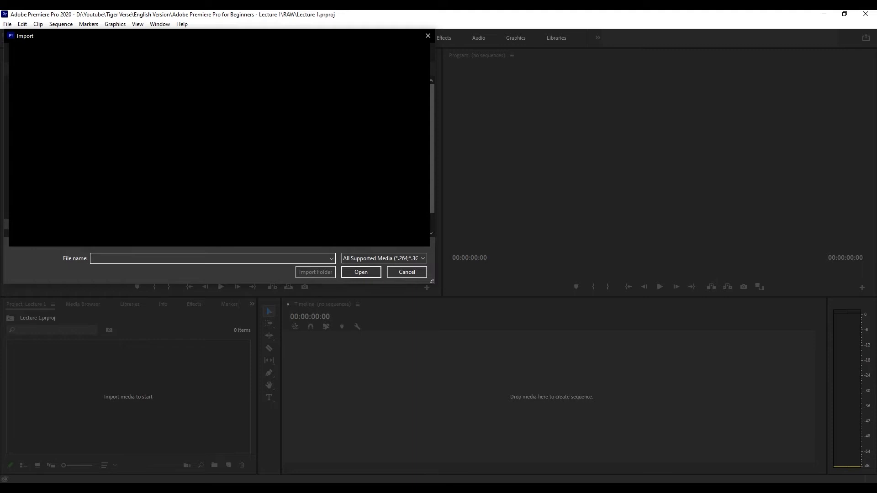
double_click(184, 224)
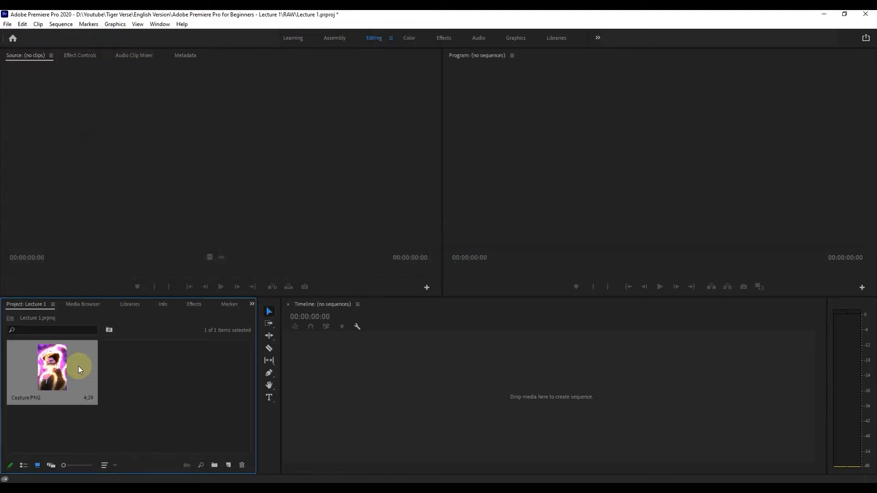
double_click(78, 366)
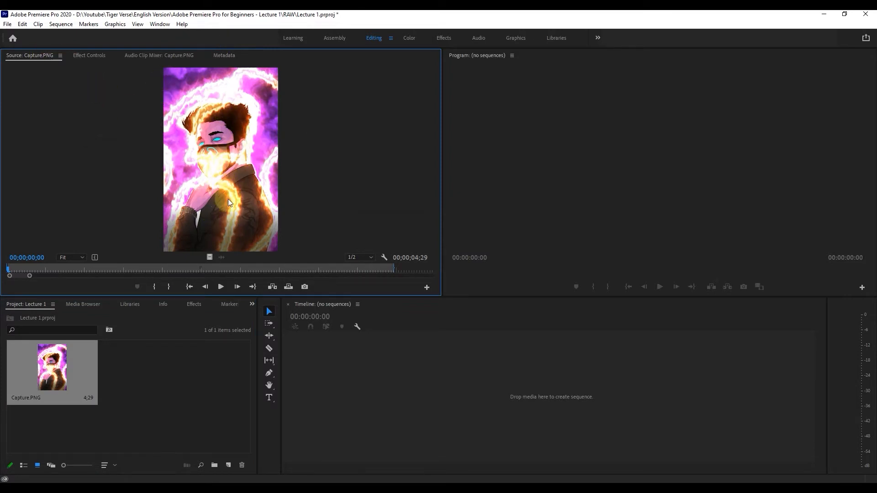
Import the video Comp 1.mp4 and play it back in the Source monitor
double_click(190, 378)
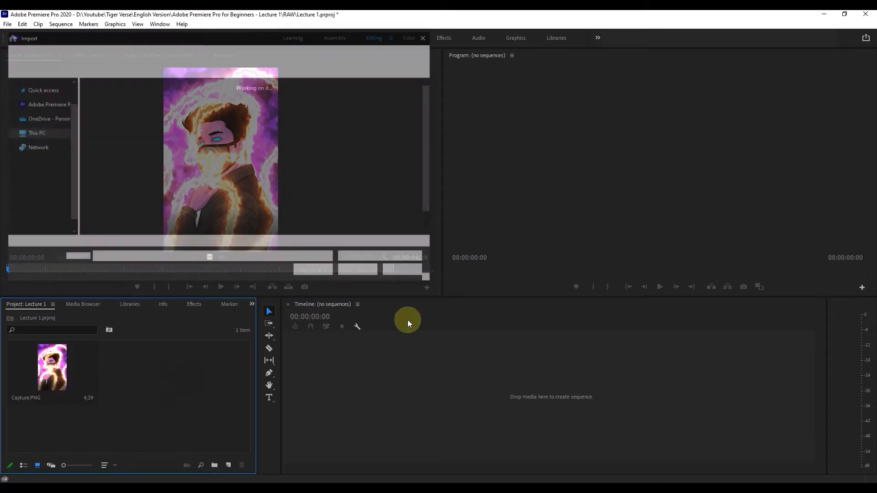
double_click(201, 151)
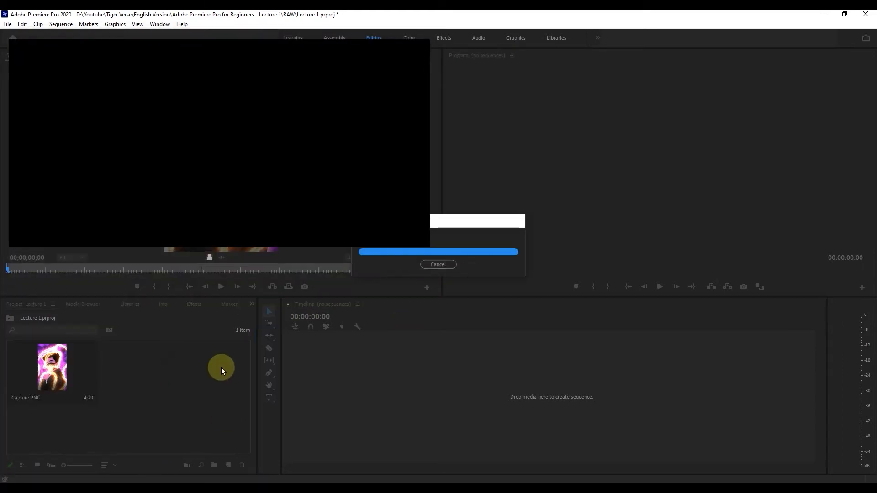
double_click(161, 369)
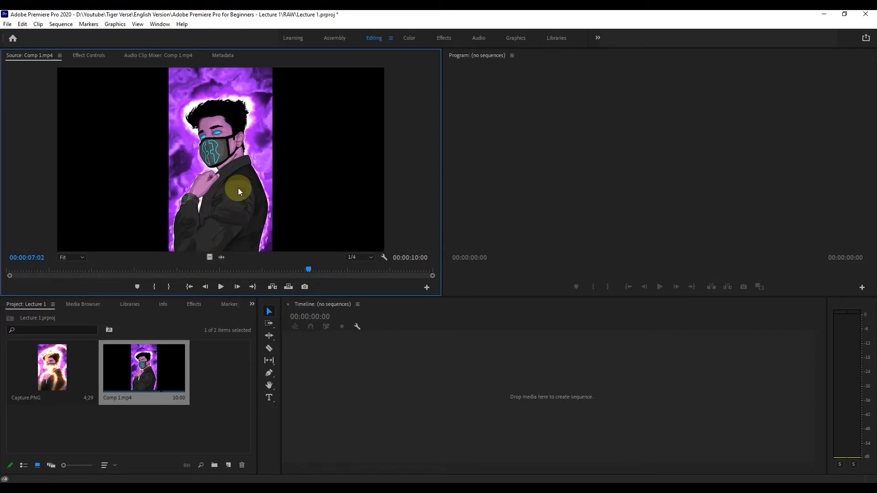
left_click(222, 286)
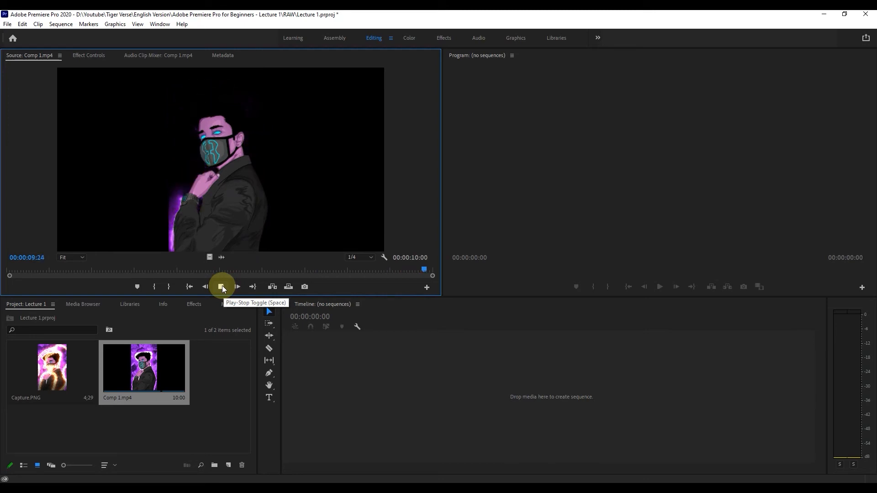
left_click(222, 286)
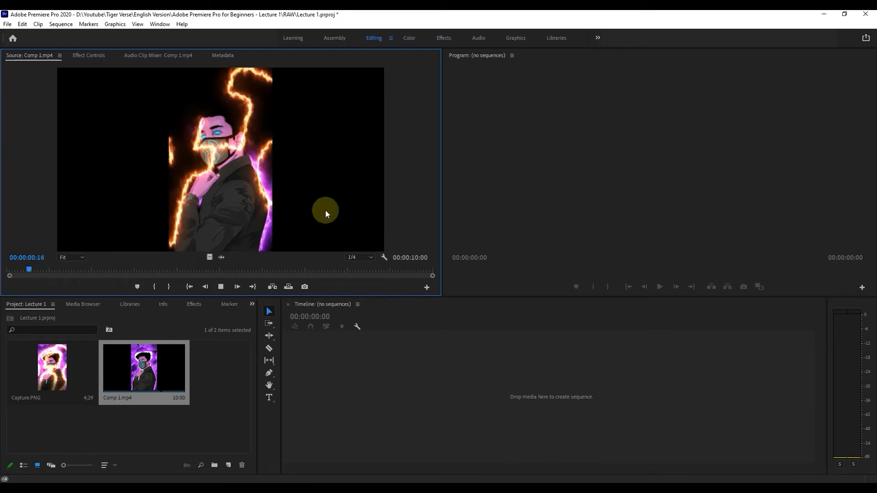
left_click(221, 285)
Delete both Capture.PNG and Comp 1.mp4 from the project
left_click(223, 361)
left_click_drag(223, 361, 18, 358)
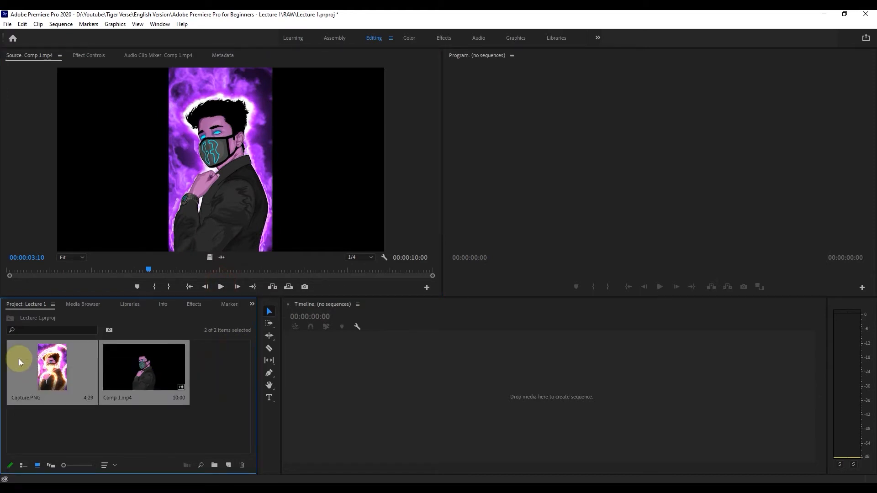
key("Delete")
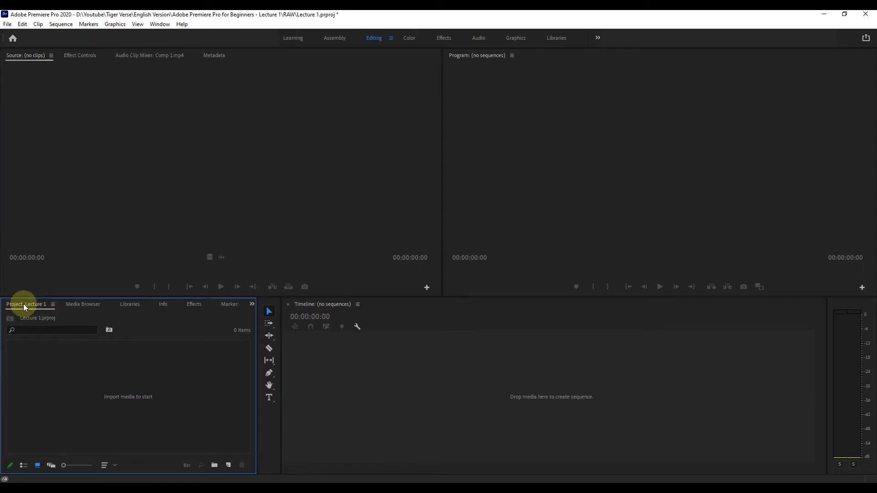
Import Comp 1.mp4 and a second media file into the empty project, and delete the imported items again
double_click(122, 397)
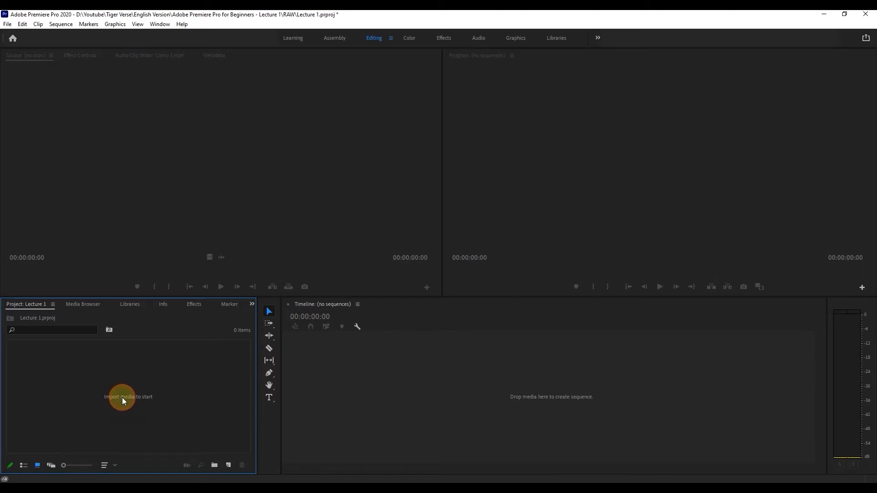
double_click(216, 165)
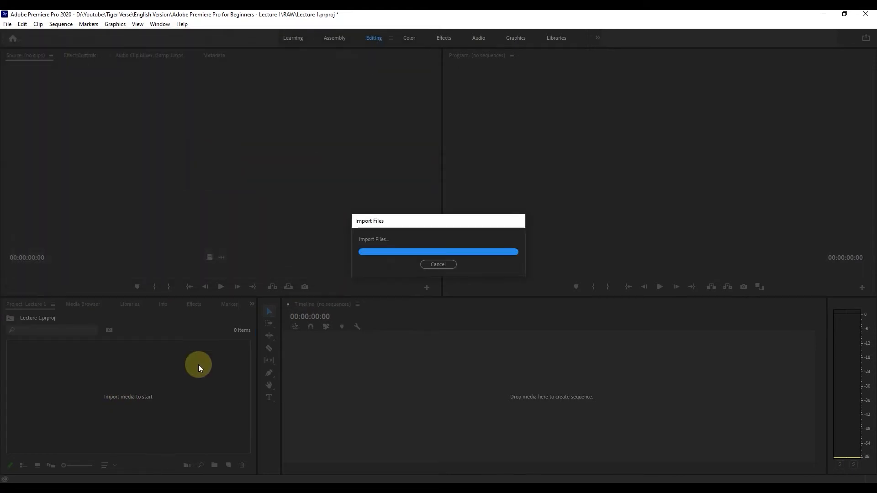
double_click(196, 364)
double_click(107, 160)
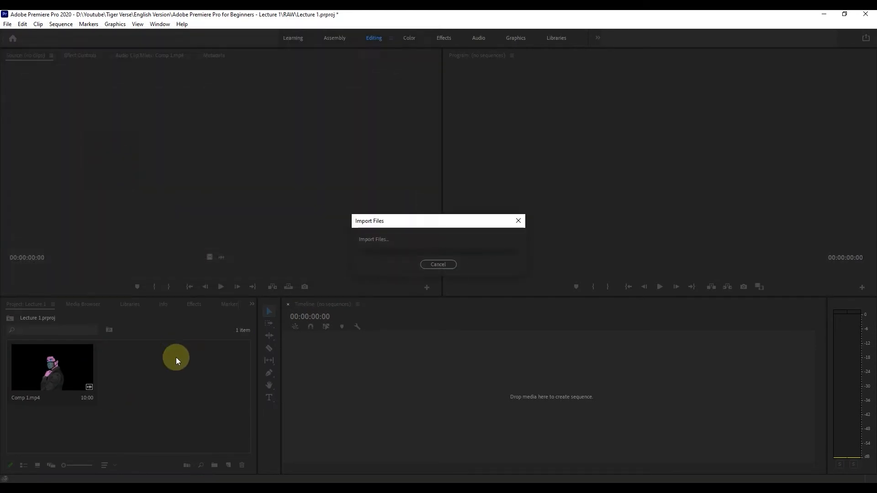
left_click_drag(218, 363, 10, 373)
key("Delete")
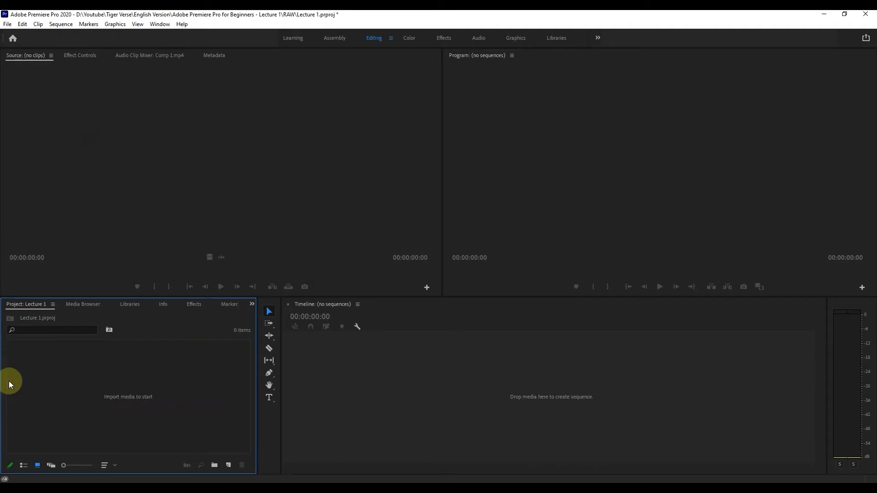
Import the six VID_20210328 video clips together into the project
double_click(76, 382)
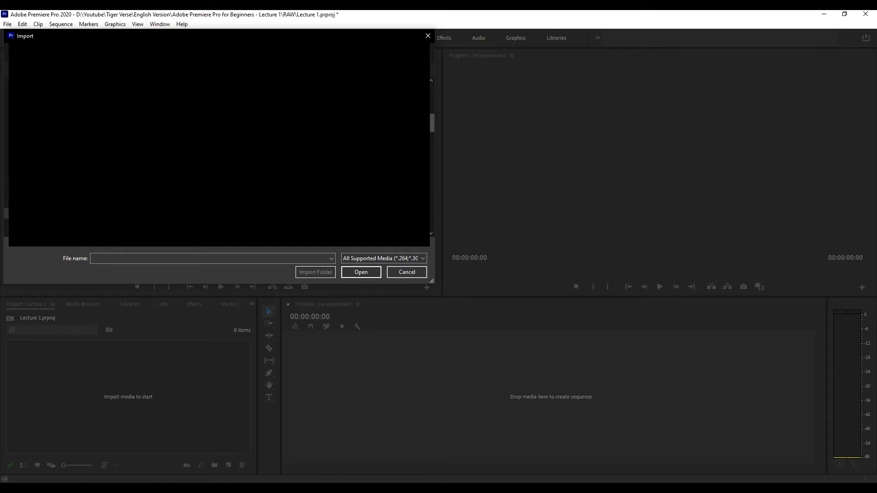
left_click(237, 101)
left_click(238, 112, "ctrl")
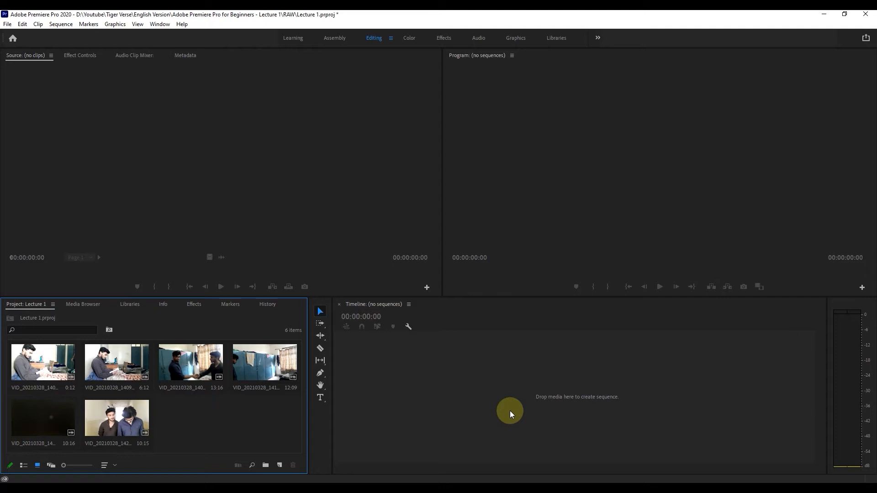
Create a new sequence with the HDV 1080p24 preset, keeping the default sequence name
left_click(282, 463)
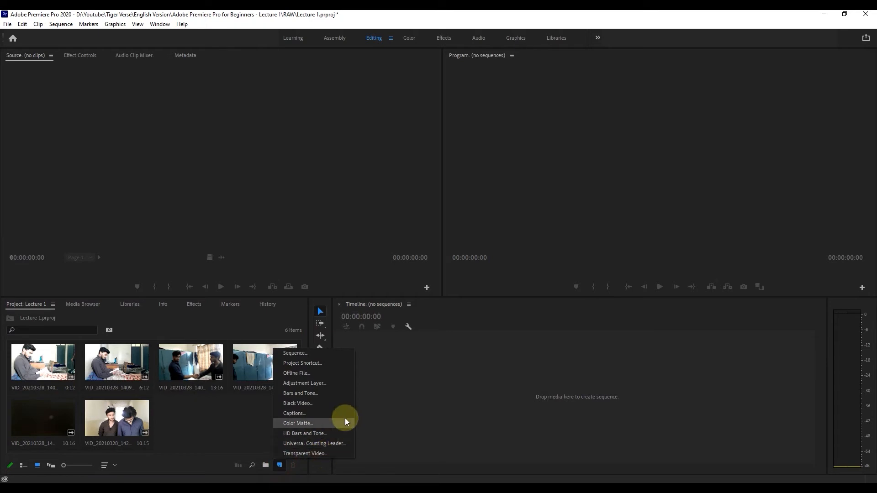
left_click(336, 352)
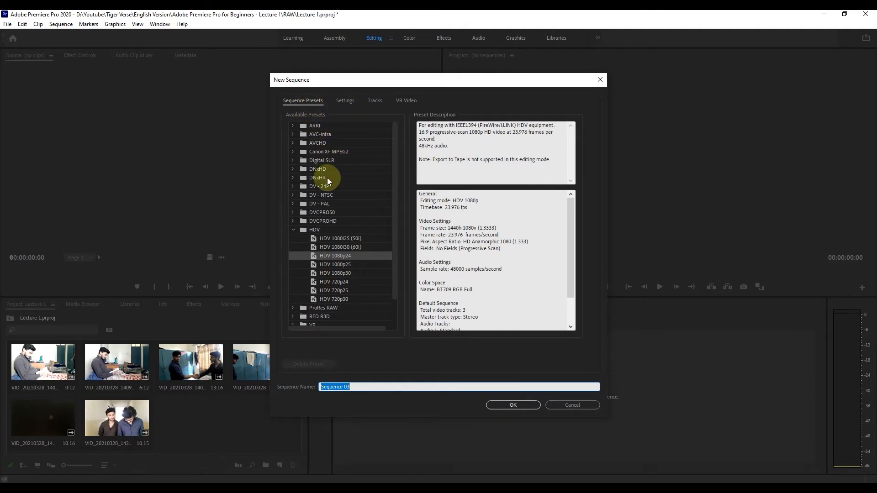
left_click(292, 187)
left_click(293, 186)
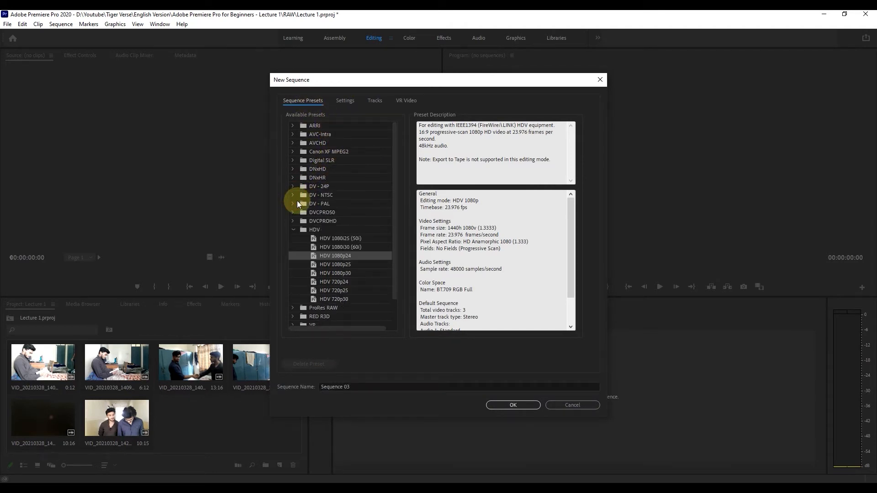
left_click(295, 203)
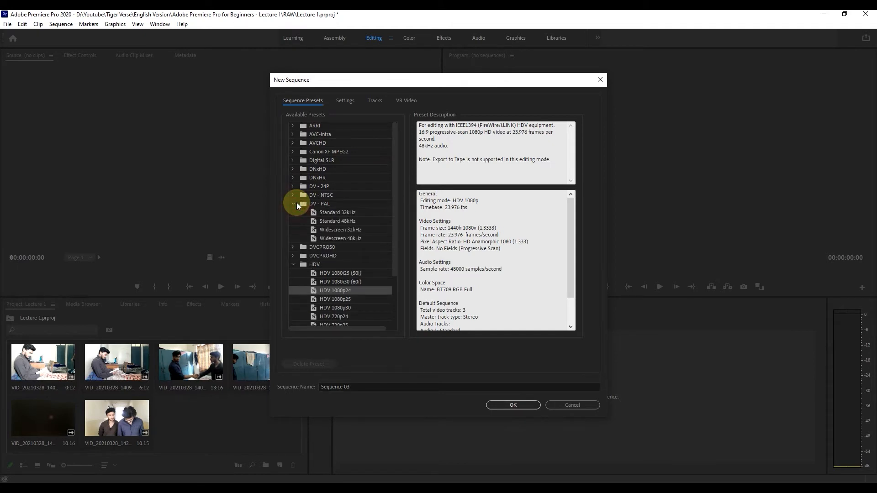
left_click(295, 204)
left_click(292, 223)
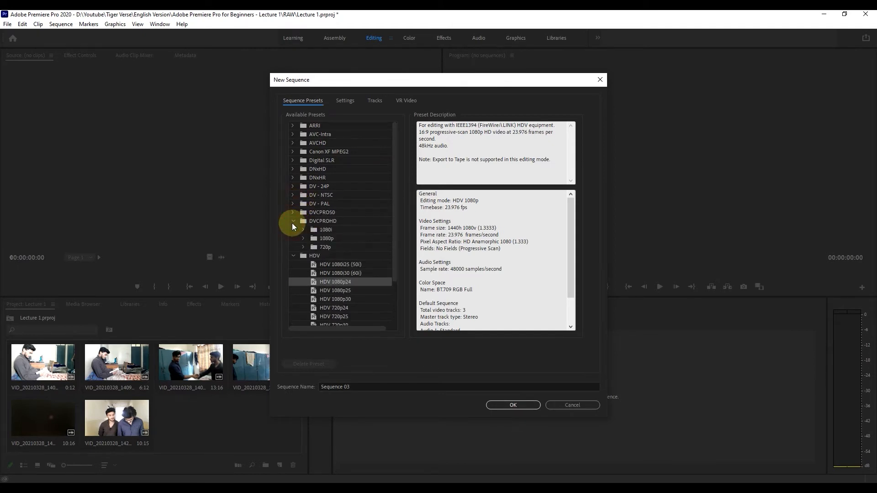
left_click(292, 223)
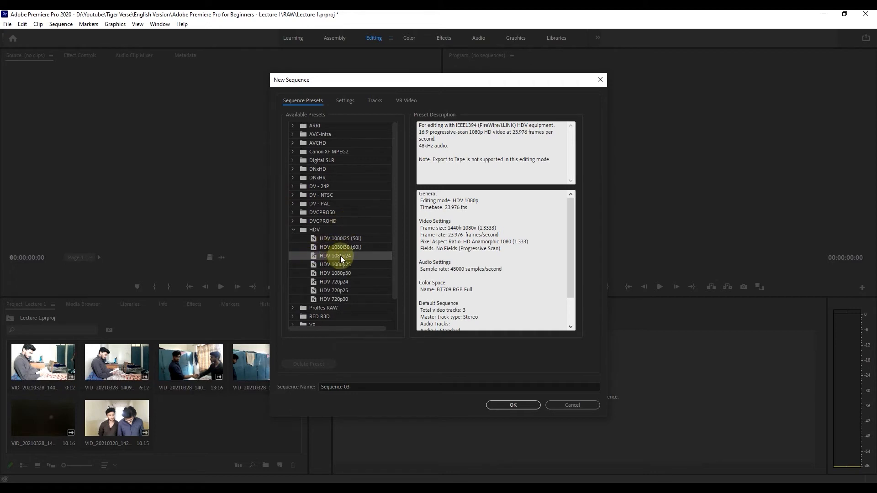
left_click(508, 405)
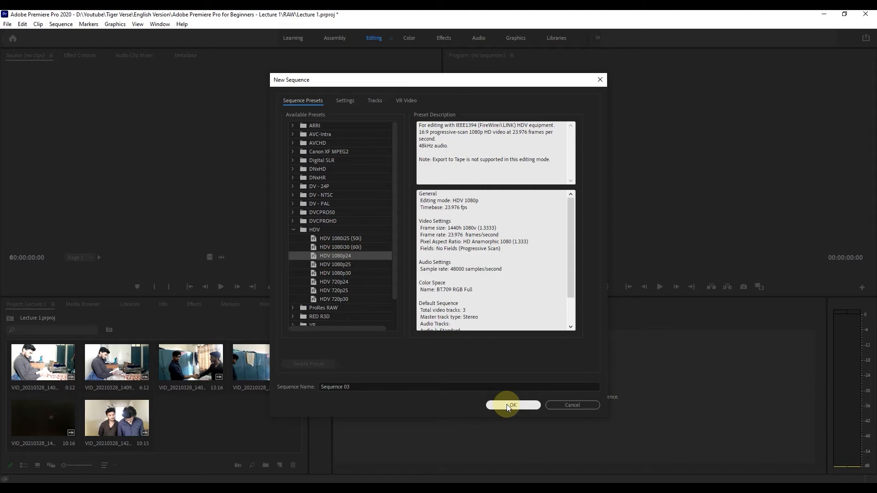
left_click(506, 405)
left_click(274, 414)
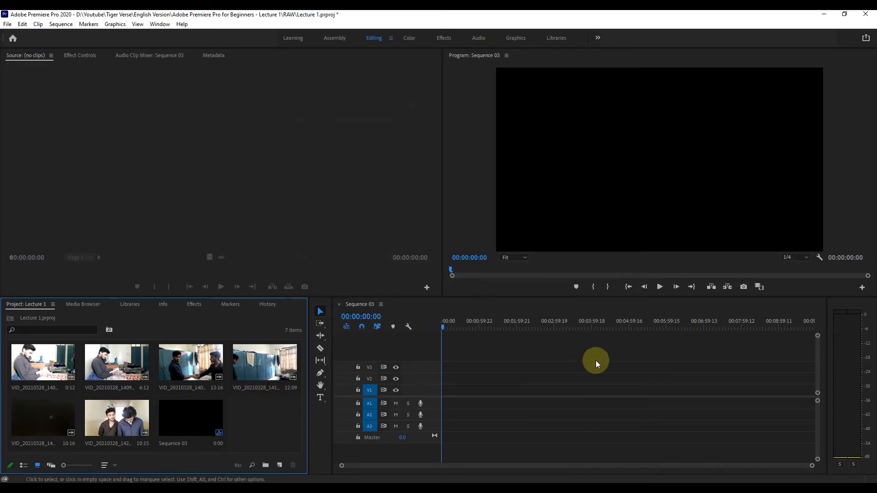
Place the VID_20210328_141116 clip at the start of track V1, keeping the existing sequence settings
left_click(578, 363)
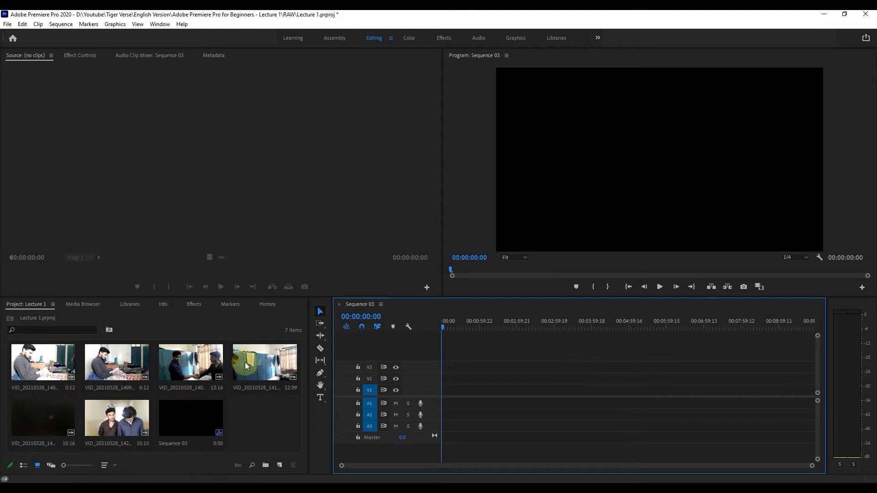
left_click(265, 363)
left_click_drag(269, 365, 366, 342)
left_click_drag(440, 362, 441, 386)
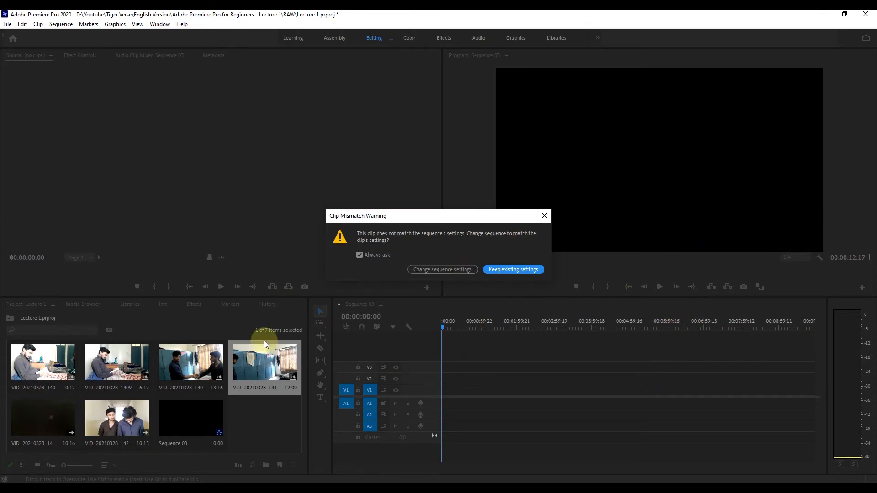
left_click(507, 269)
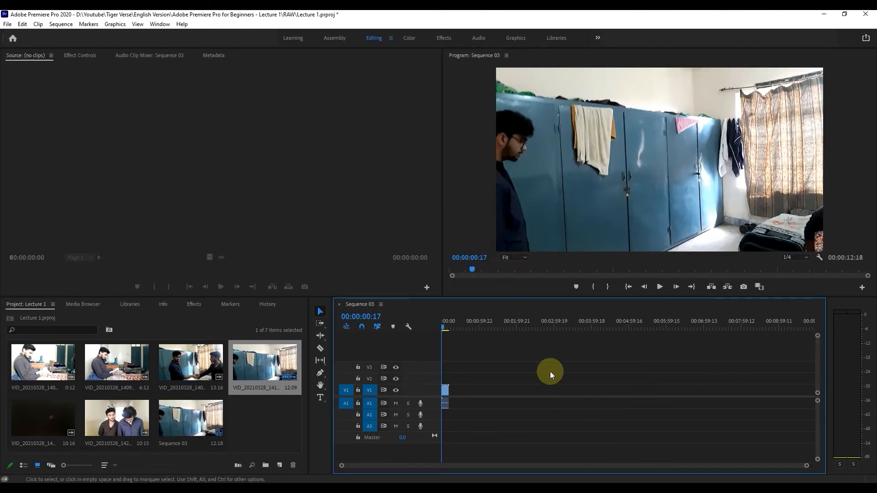
Append the VID_20210328_140945 clip and the 6:12-long clip end to end after the first clip on V1
left_click_drag(805, 466, 740, 449)
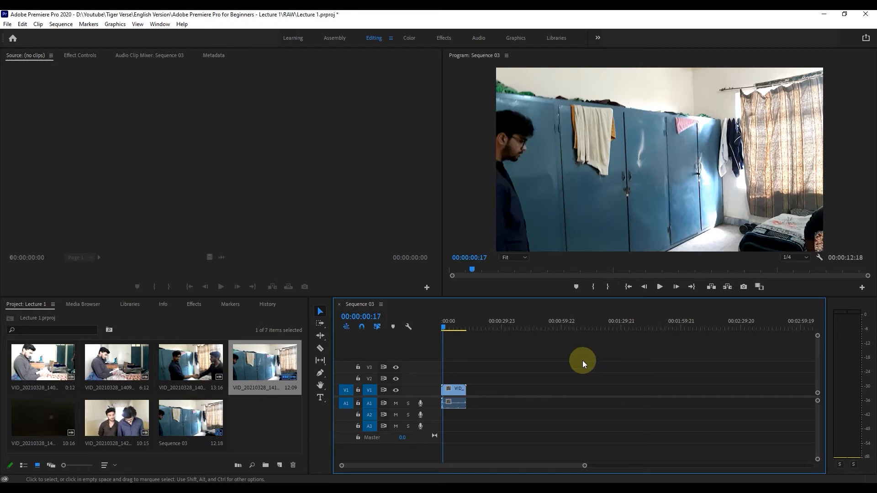
left_click(201, 363)
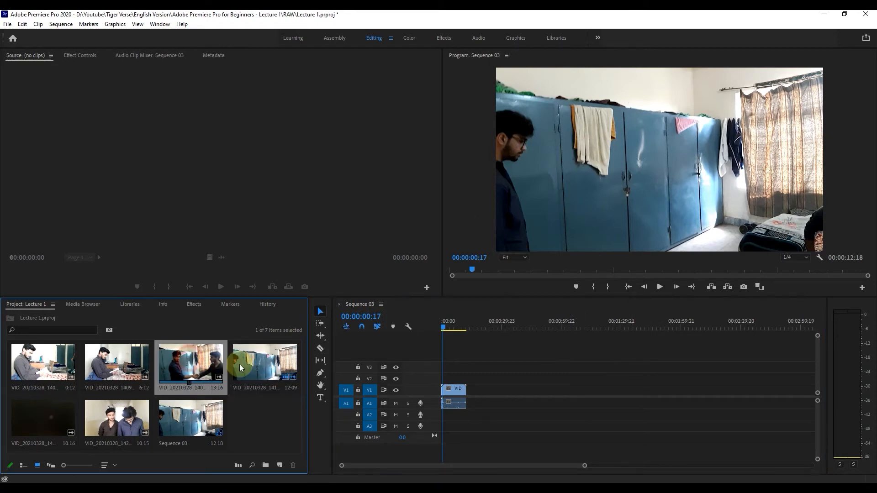
left_click_drag(208, 364, 470, 392)
left_click_drag(117, 363, 496, 393)
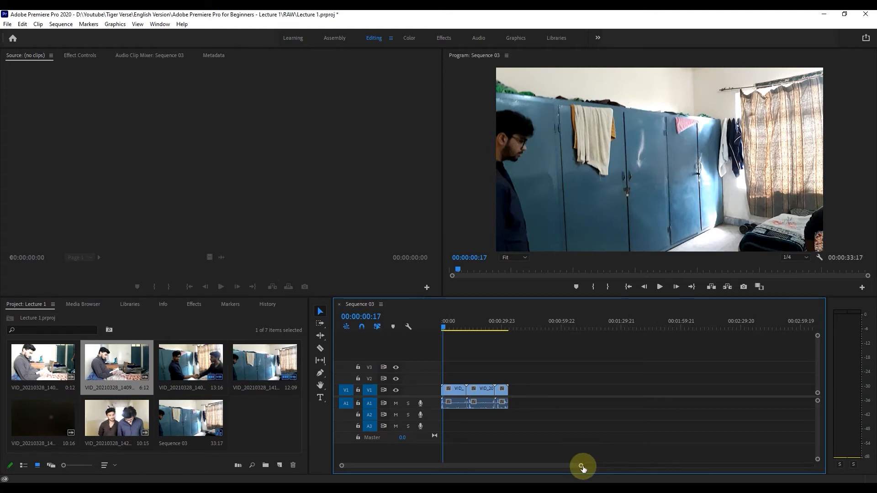
Move the VID_20210328_140945 clip onto V2 above the first clip and set the playhead to 00:00:02:07
left_click_drag(581, 466, 532, 440)
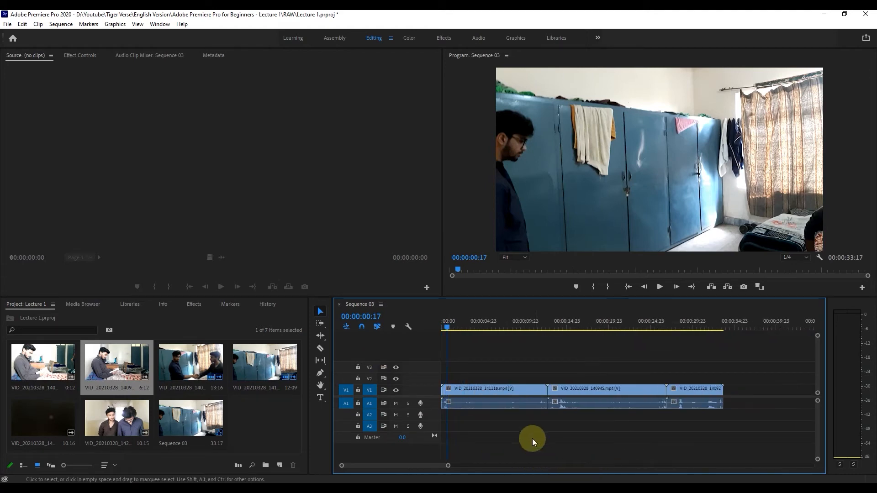
left_click(498, 392)
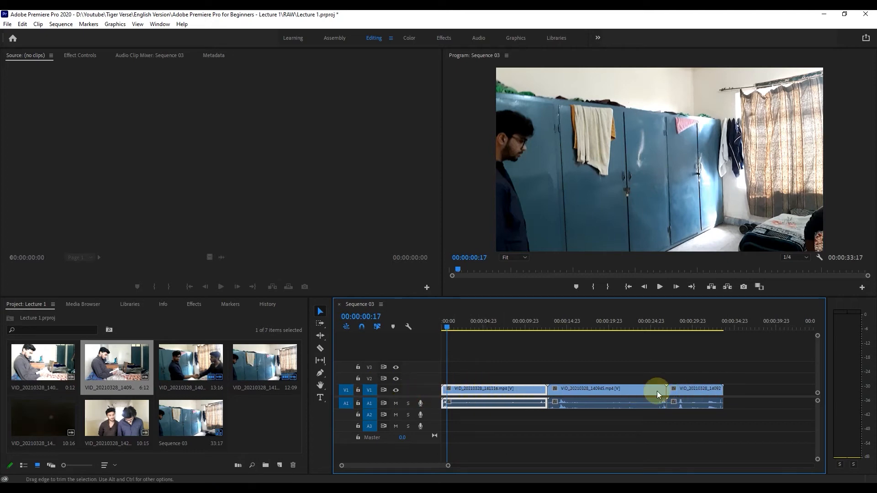
left_click(567, 392)
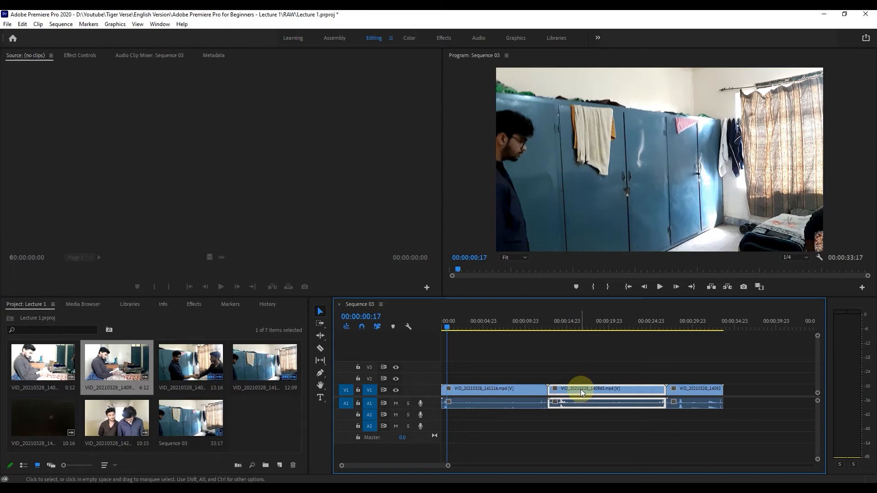
left_click_drag(582, 392, 480, 379)
left_click_drag(448, 325, 461, 323)
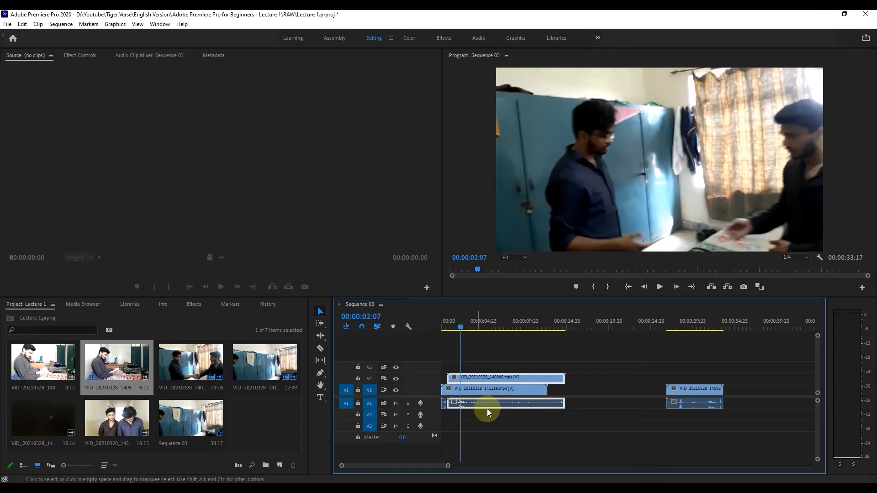
left_click(489, 391)
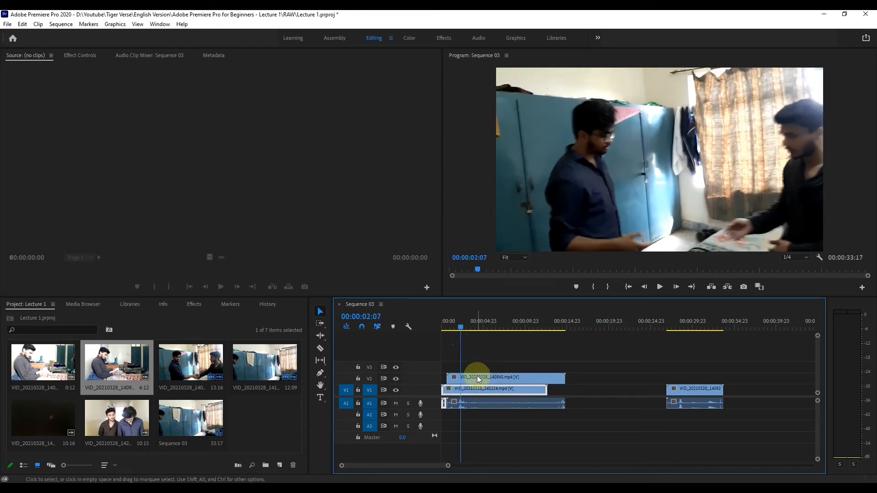
left_click(483, 431)
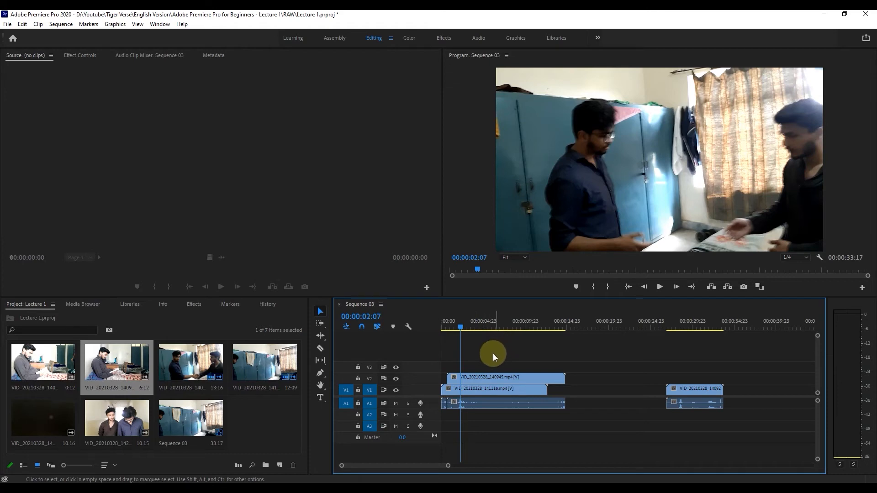
Lower the opacity of the VID_20210328_140945 clip on V2 to 63% to blend it with the clip below
left_click(484, 378)
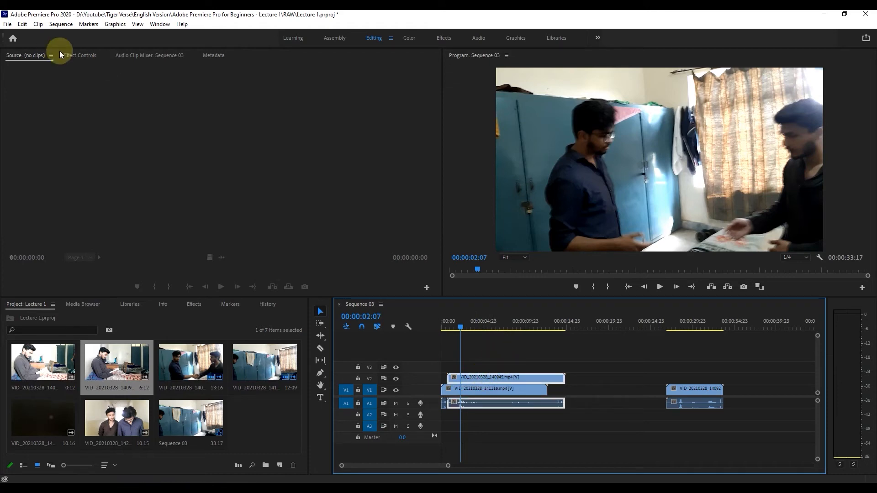
left_click(77, 55)
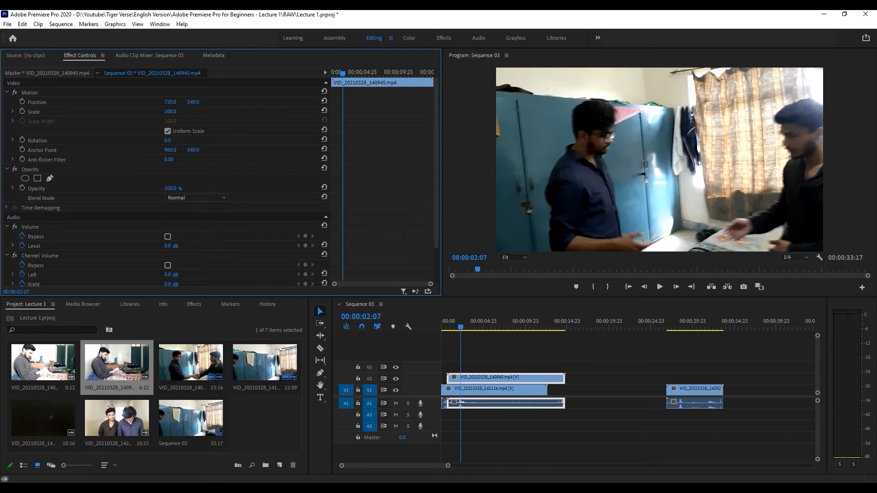
left_click_drag(171, 189, 154, 188)
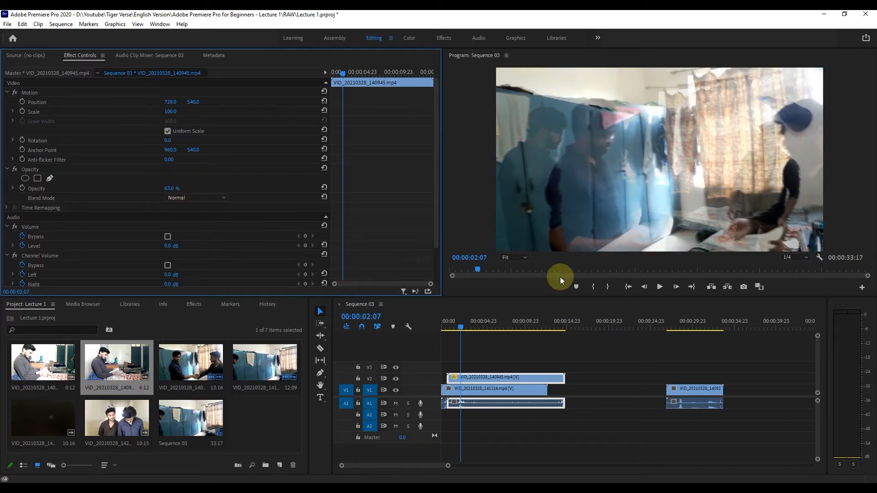
left_click(485, 369)
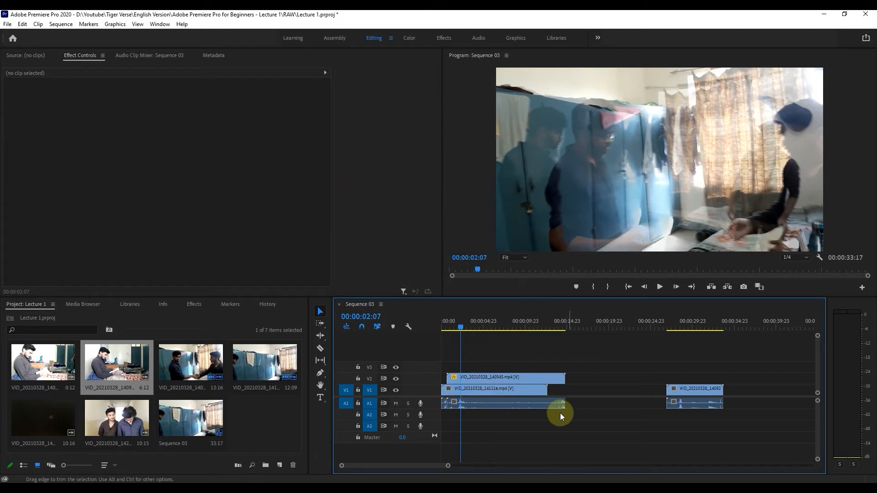
Set the opacity of the VID_20210328_140945 clip on V2 back to 100%
left_click(489, 378)
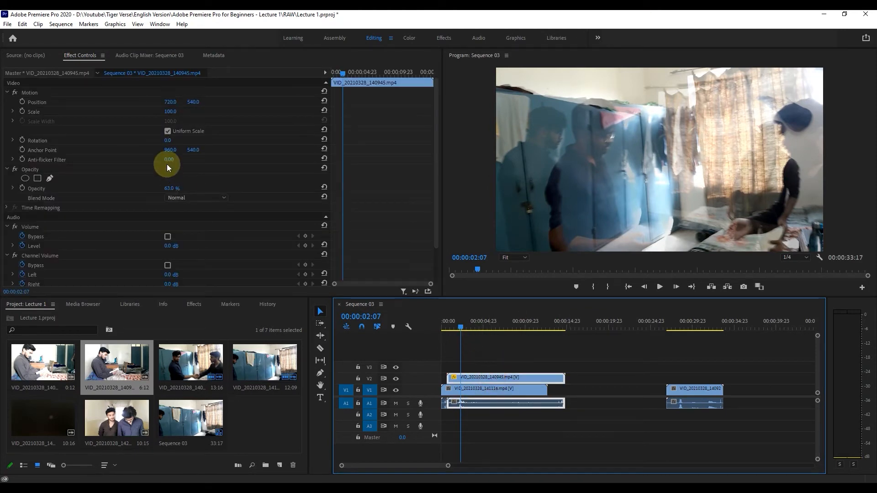
left_click(172, 188)
type("10")
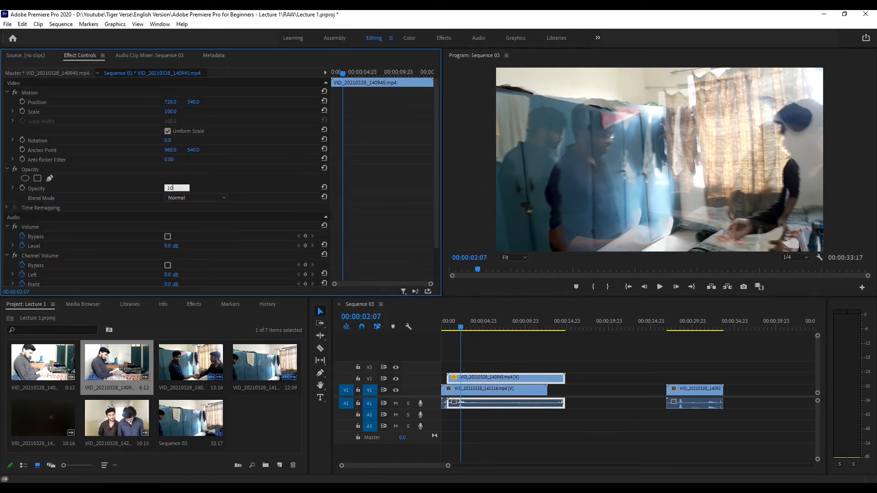
type("0")
key("Return")
left_click(580, 380)
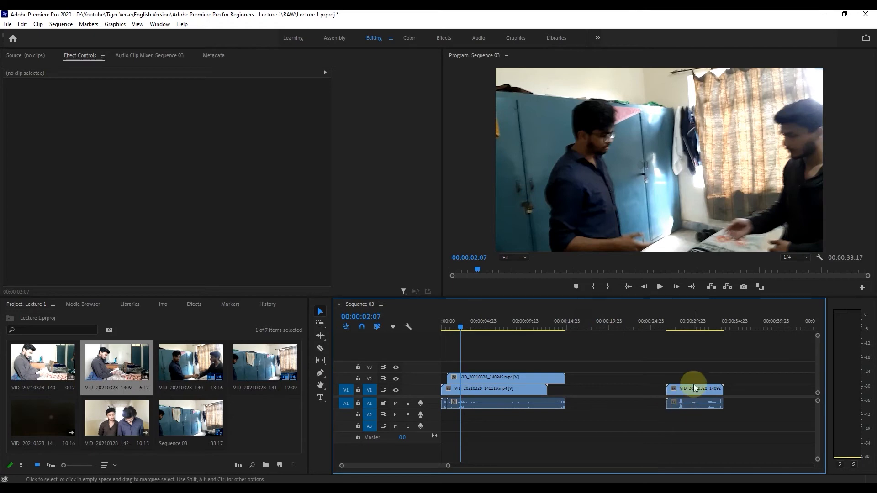
Move the last clip on V1 up to track V3 and earlier, shortly after the overlapping clips
left_click_drag(693, 388, 613, 364)
left_click(555, 354)
left_click(297, 431)
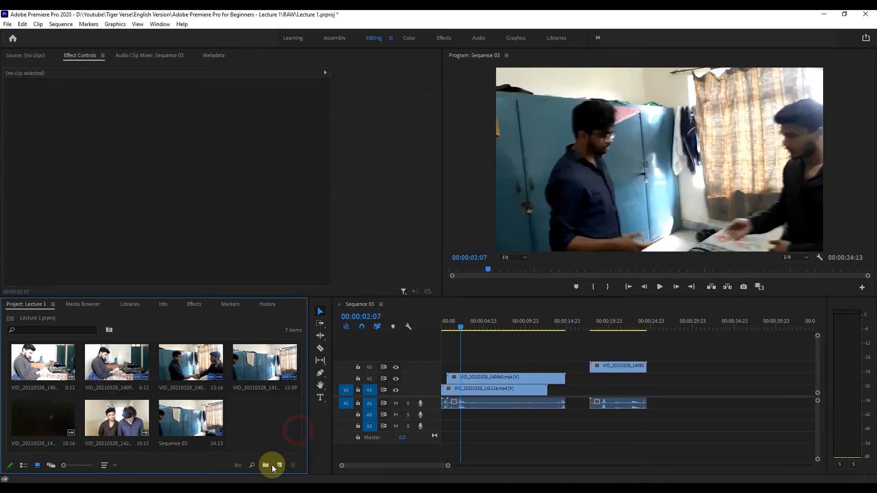
Create a Black Video item with the default settings and place it on track V4 at the playhead
left_click(278, 465)
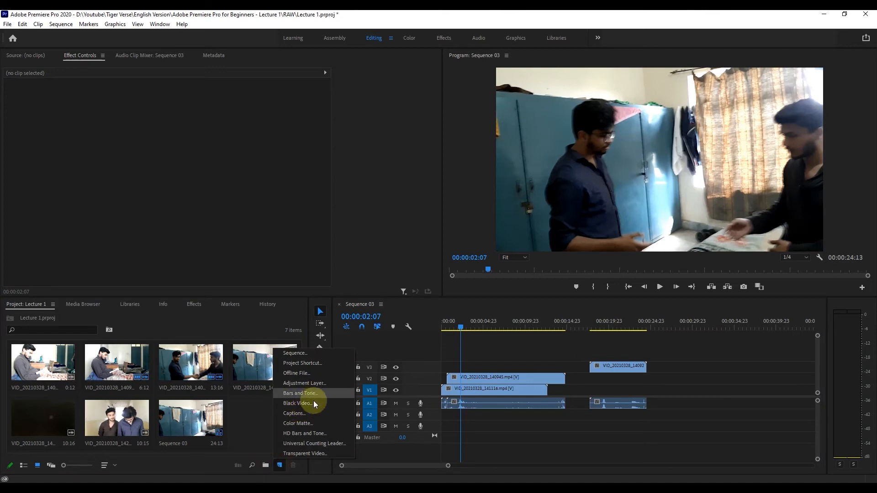
left_click(308, 403)
key("Return")
left_click_drag(218, 441, 476, 355)
left_click(476, 355)
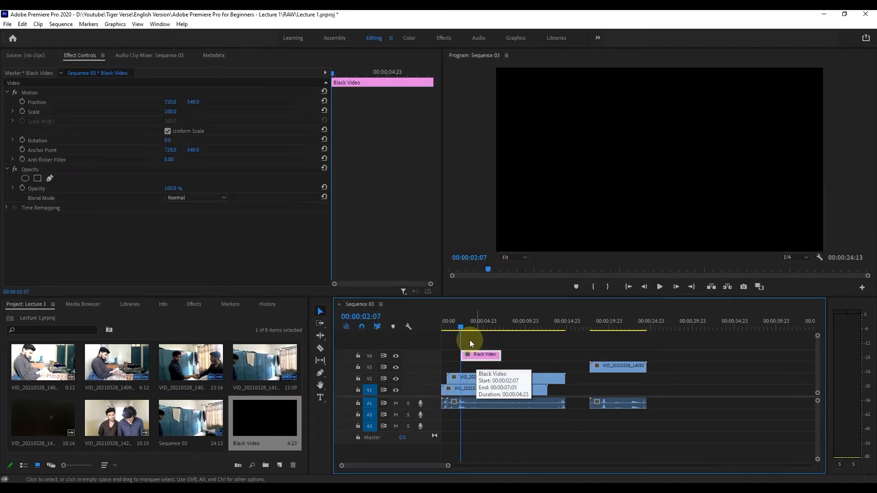
Apply the Crop effect to the black video on V4 and duplicate that clip onto V5 directly above
left_click(194, 304)
left_click(26, 316)
type("crop")
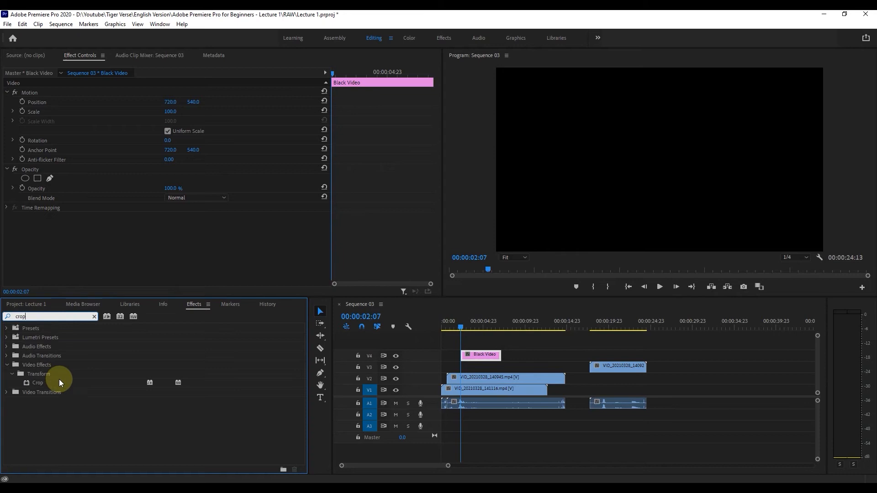
left_click_drag(59, 382, 483, 342)
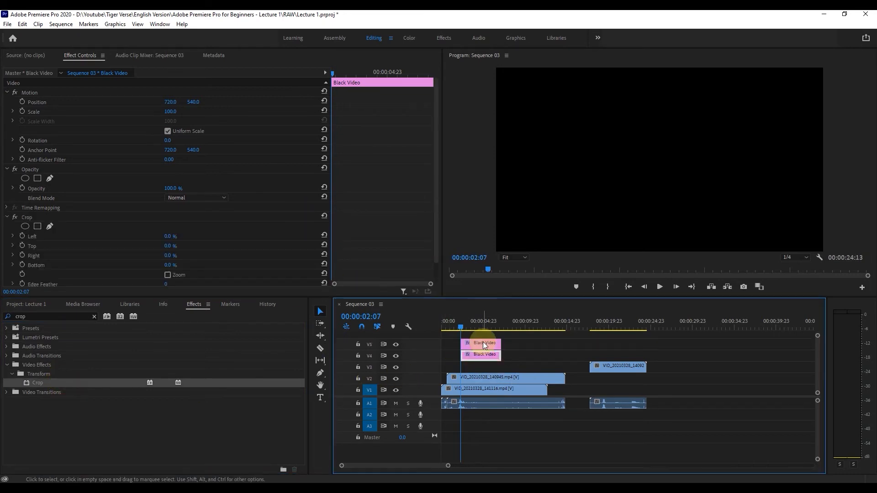
Crop the V4 black video 98% from the bottom and the V5 black video 98% from the top
left_click(174, 267)
type("98")
key("Return")
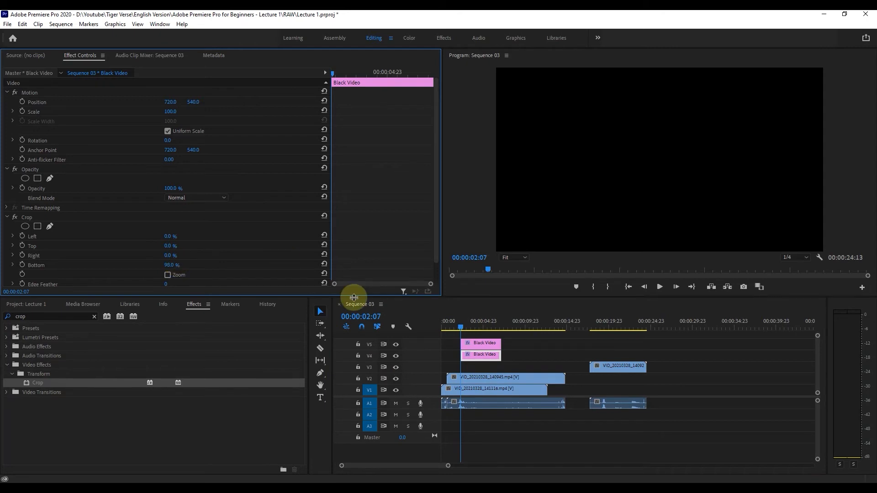
left_click(475, 344)
left_click(176, 248)
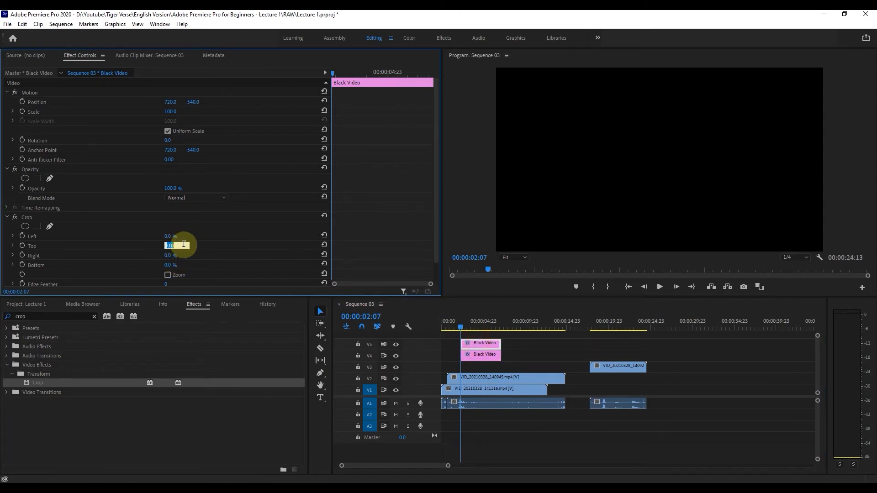
type("98")
key("Return")
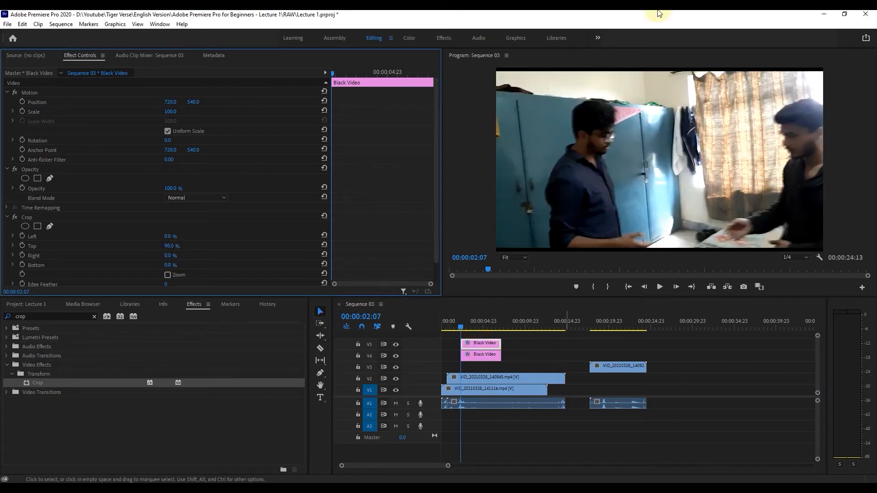
Set the top crop of the V5 black video and the bottom crop of the V4 black video to 95%
left_click(176, 246)
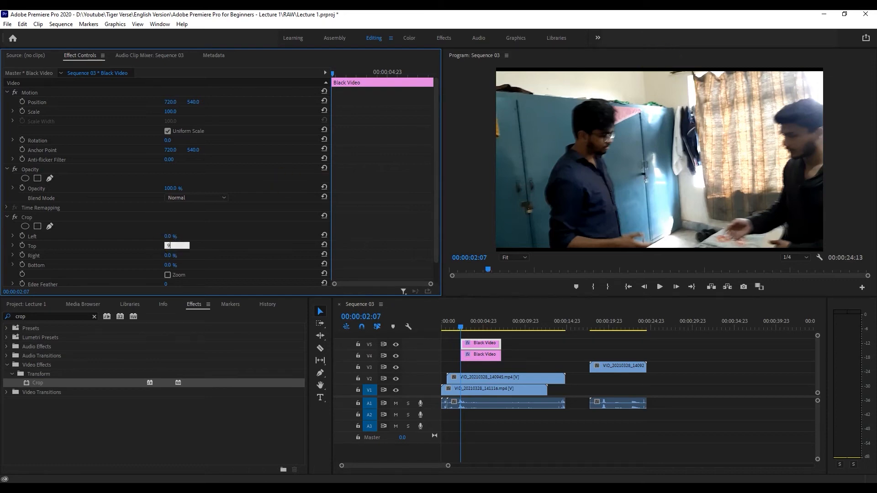
type("95")
key("Return")
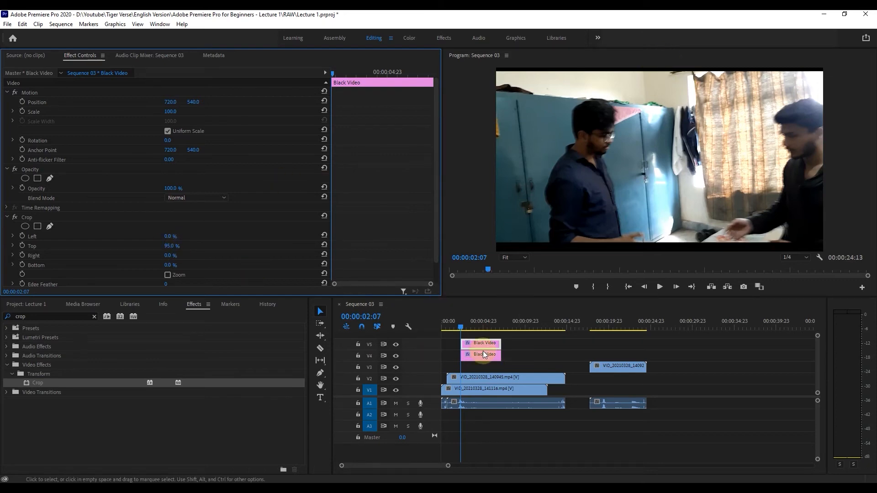
left_click(484, 353)
left_click(173, 266)
type("95")
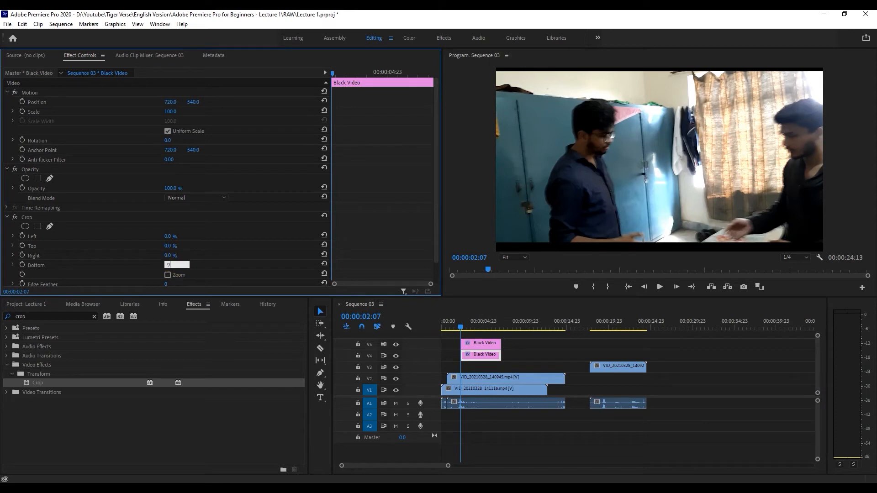
key("Return")
left_click(516, 338)
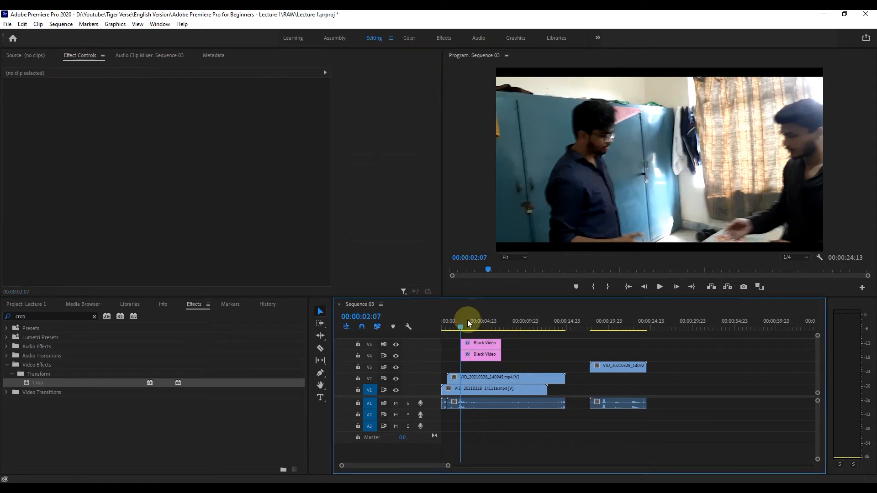
Move the VID_20210328_141116 clip to track V6 above the black bars, and return it to V1
mouse_move(467, 319)
left_mouse_down()
mouse_move(419, 327)
mouse_move(465, 324)
left_mouse_up()
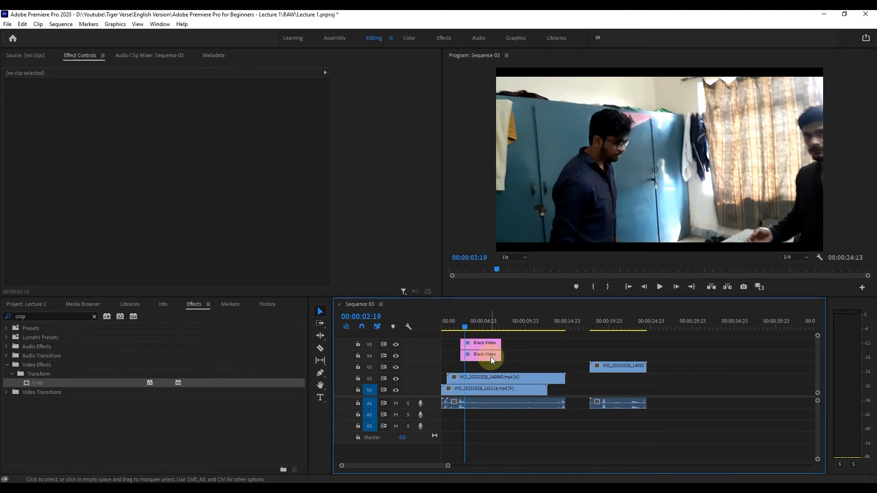
left_click_drag(489, 393, 484, 330)
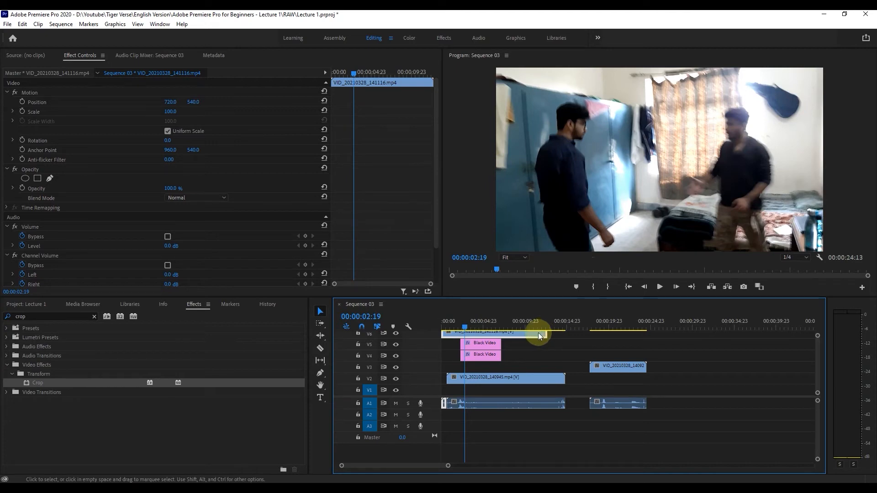
left_click_drag(539, 334, 523, 388)
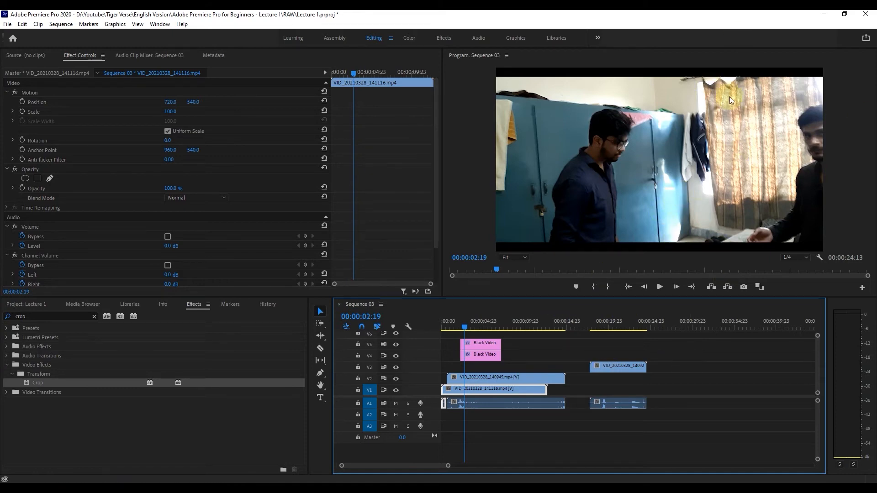
left_click(543, 360)
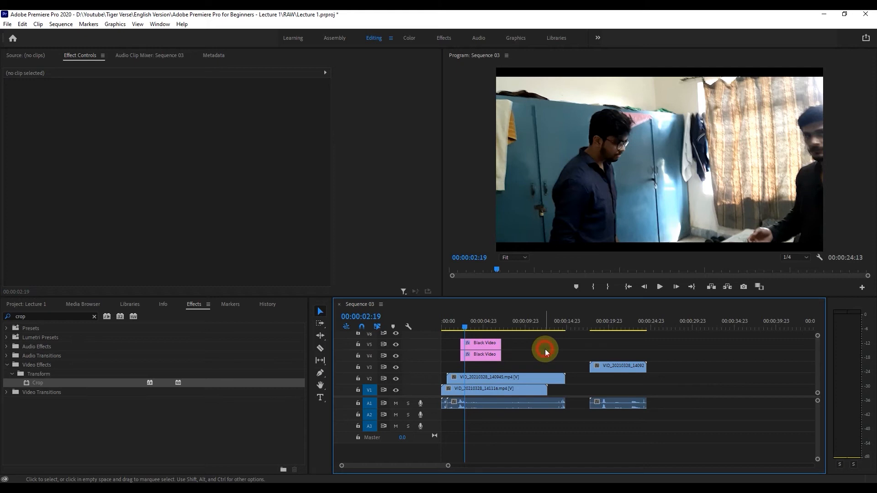
Hide and show track V2, and lock and unlock that track
left_click(395, 381)
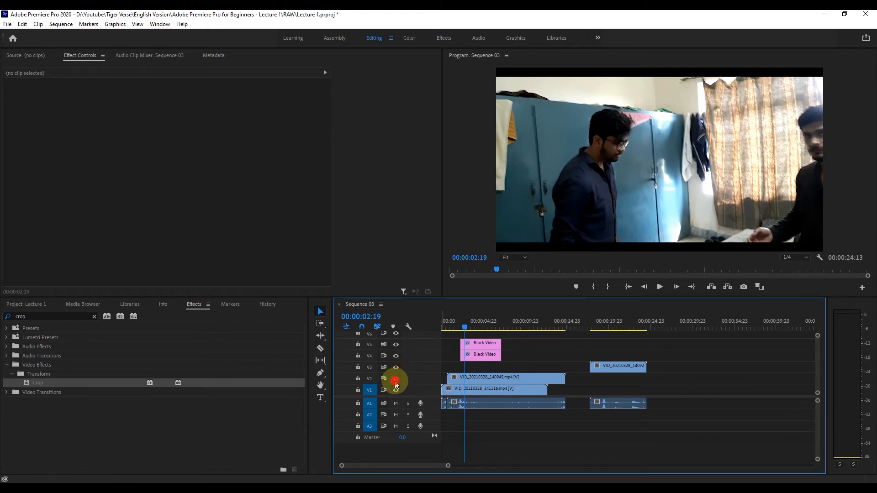
left_click(395, 381)
left_click(357, 381)
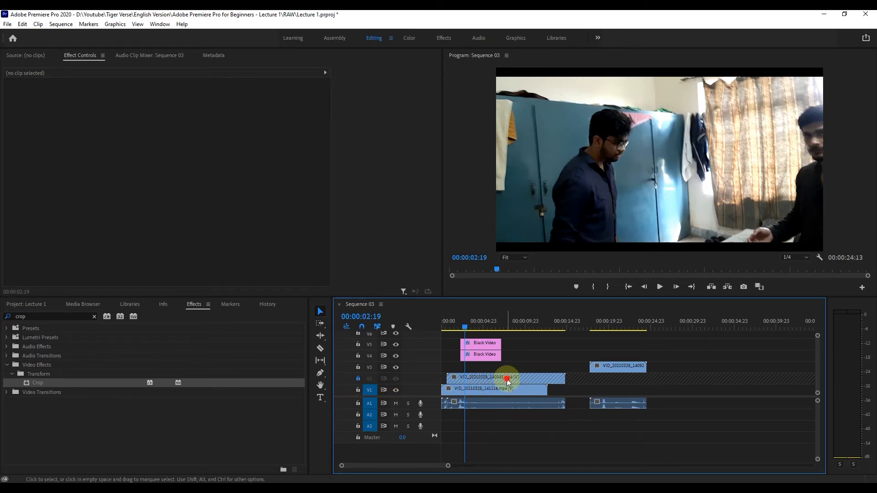
left_click(358, 378)
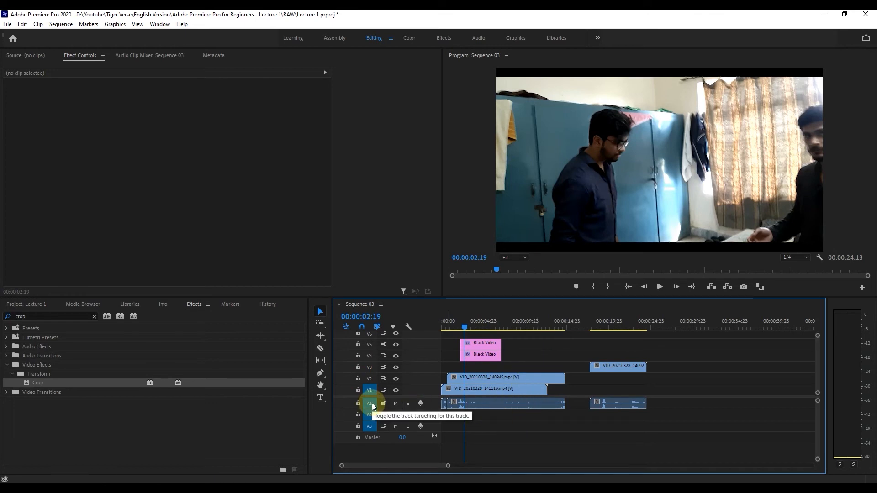
Align all three video clips at the sequence start, with VID_20210328_140928's audio on A2 and VID_20210328_140945's audio on A3
left_click_drag(592, 403, 462, 428)
left_click(485, 417)
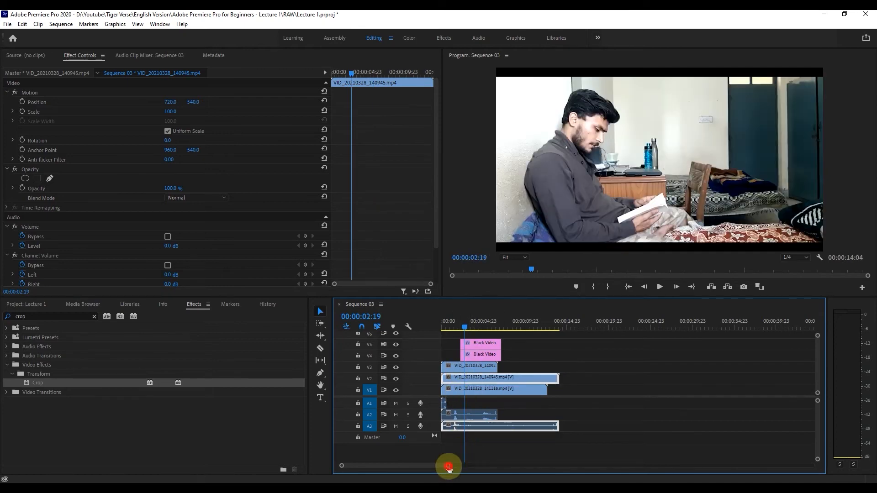
left_click_drag(448, 466, 383, 466)
left_click(467, 323)
left_click(456, 320)
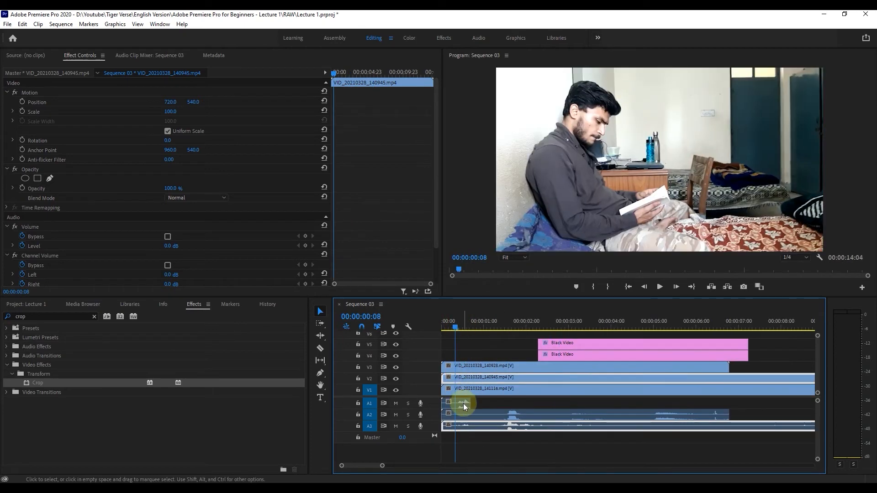
Shift VID_20210328_141116 to start at about 1.2 seconds and play the overlapping audio
left_click_drag(464, 404, 517, 396)
left_click(489, 319)
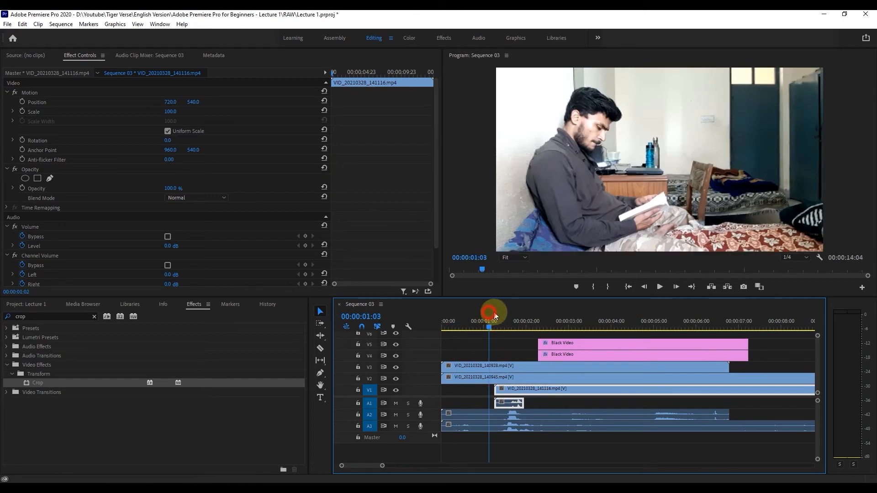
left_click(554, 401)
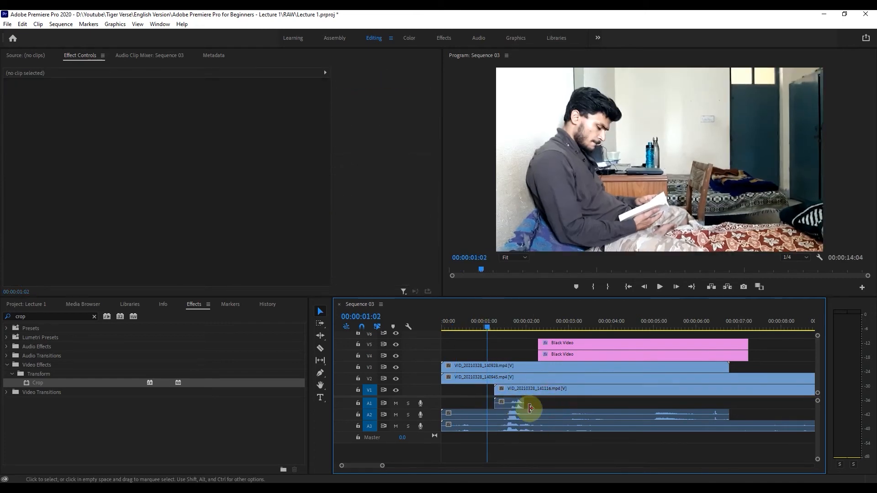
key("space")
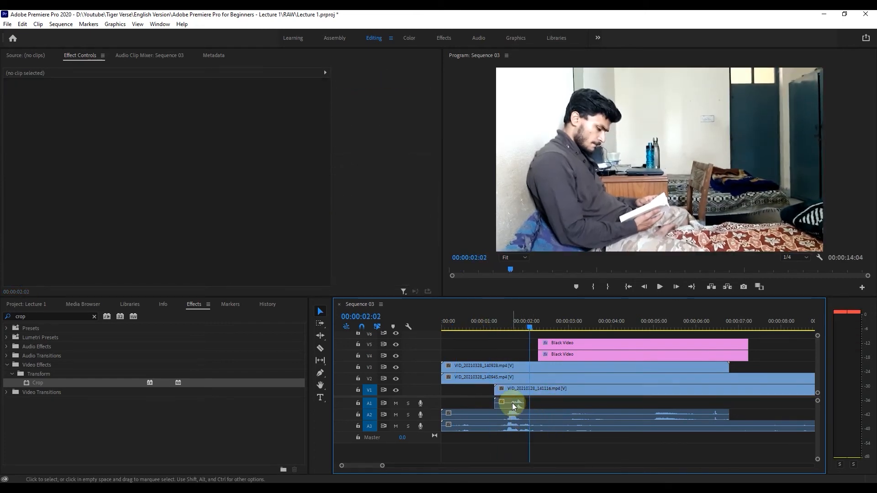
Start VID_20210328_141116 at about 0.5 seconds and VID_20210328_140928 at about 1.6 seconds, play the mix, and return the playhead near the start
left_click_drag(511, 403, 482, 404)
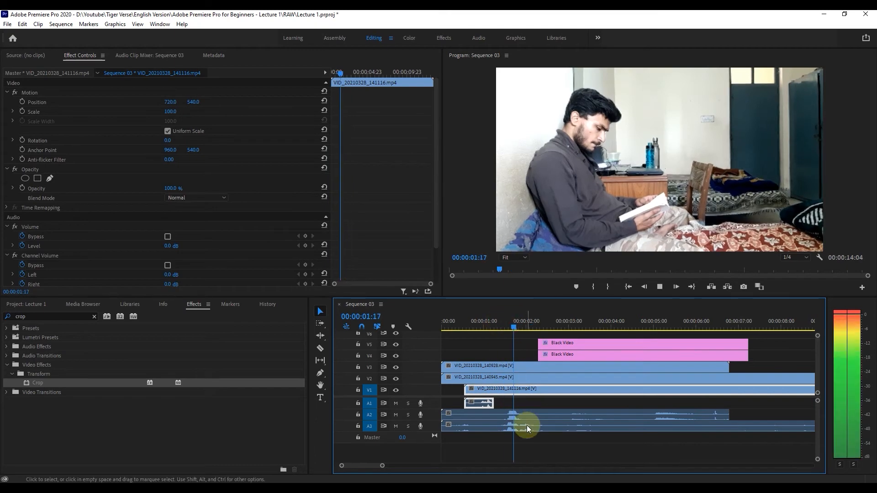
left_click(518, 413)
left_click_drag(547, 415, 588, 413)
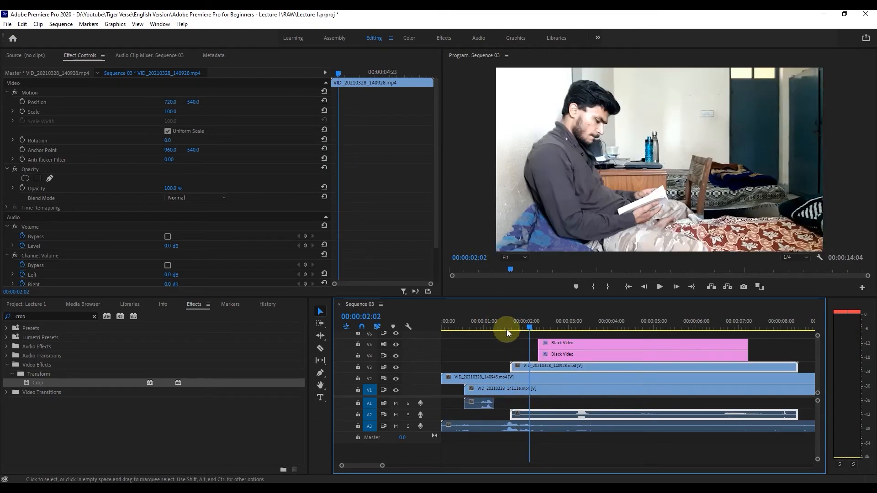
left_click(495, 321)
key("space")
left_click(546, 403)
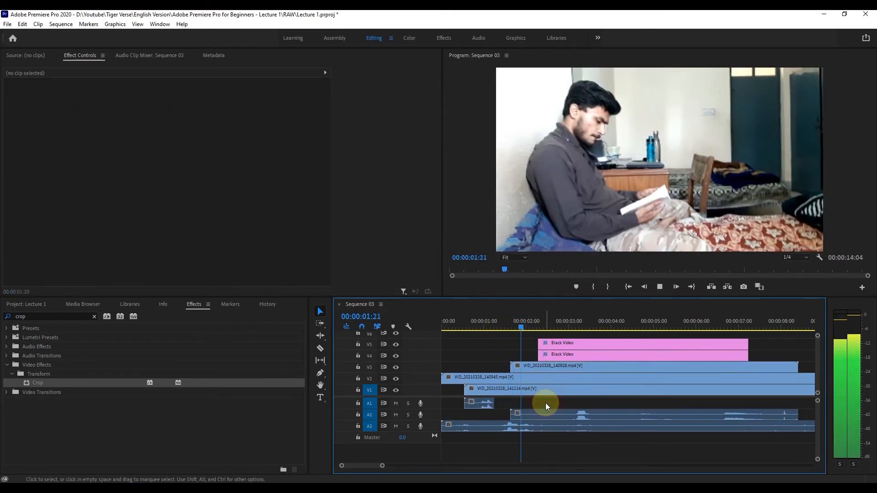
key("space")
left_click_drag(515, 321, 449, 324)
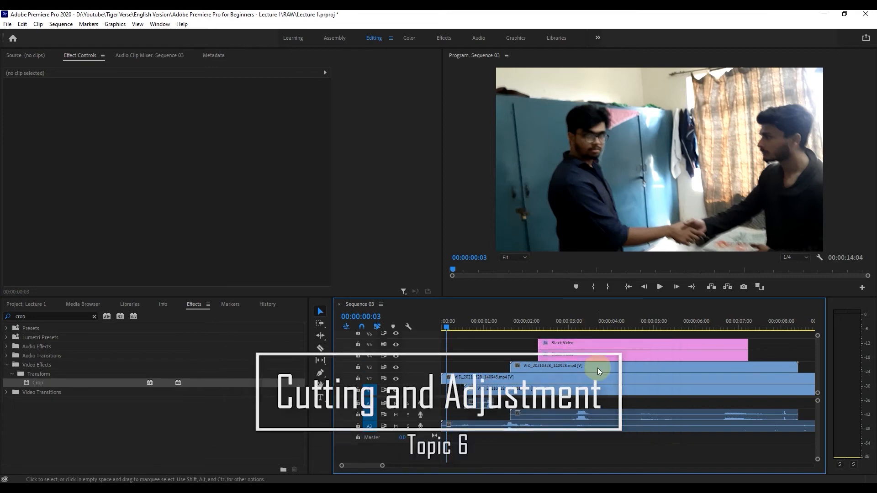
Move VID_20210328_140928 to V2 at about 19 seconds and VID_20210328_141116 along V1 to about 27 seconds, and scrub through the footage
left_click_drag(384, 466, 458, 474)
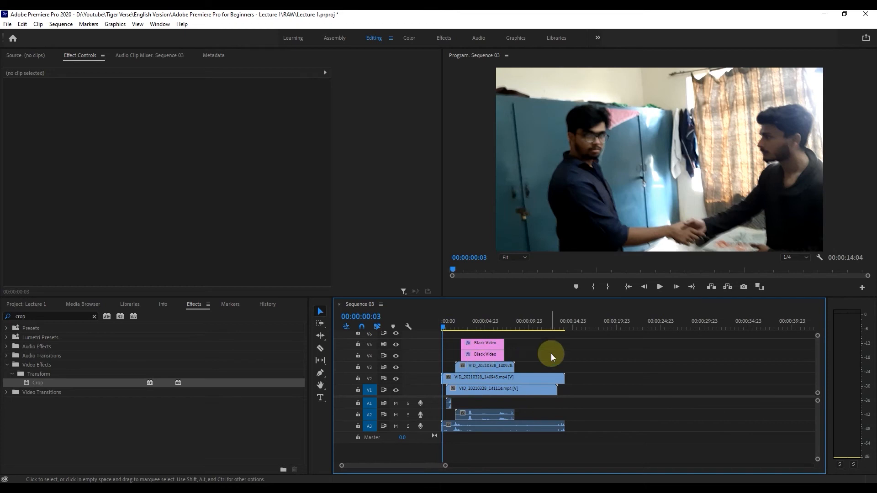
left_click_drag(499, 366, 651, 379)
left_click_drag(518, 390, 753, 391)
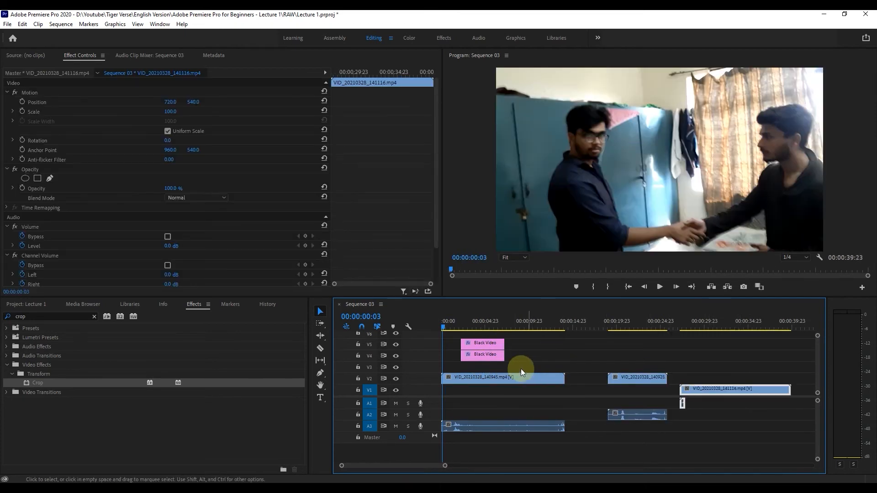
left_click_drag(493, 322, 646, 333)
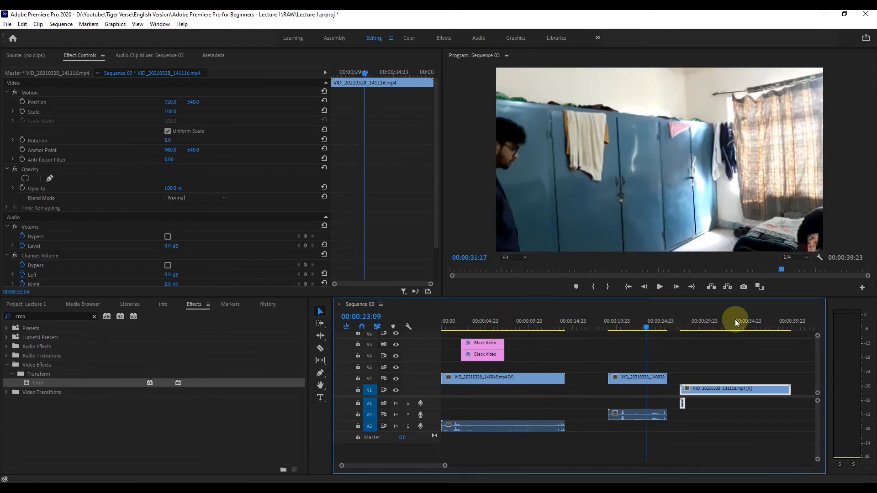
left_click_drag(736, 322, 433, 328)
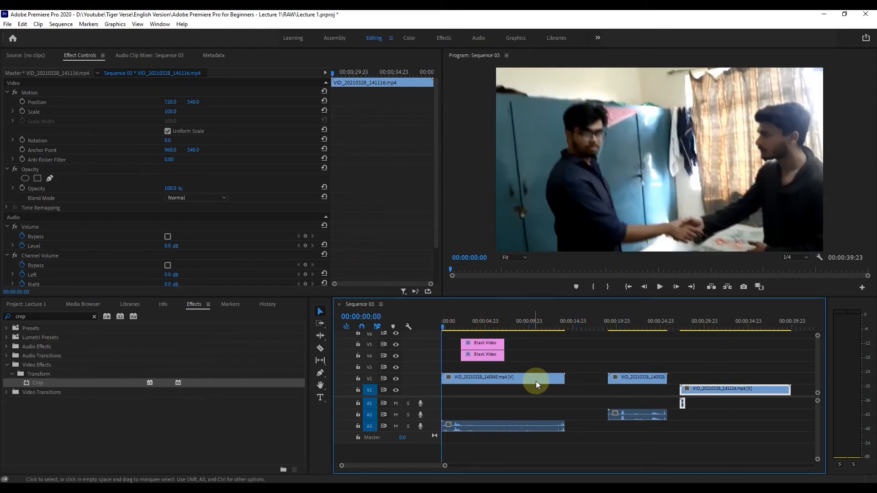
left_click(544, 346)
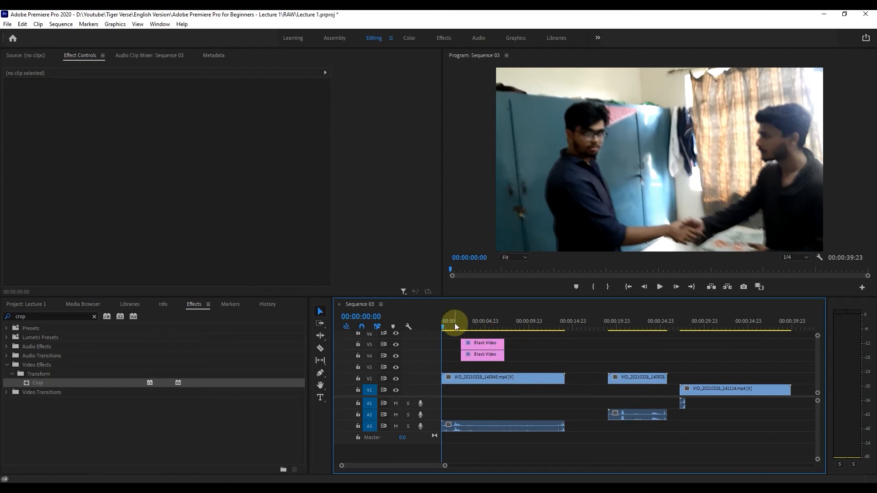
left_click_drag(453, 327, 554, 337)
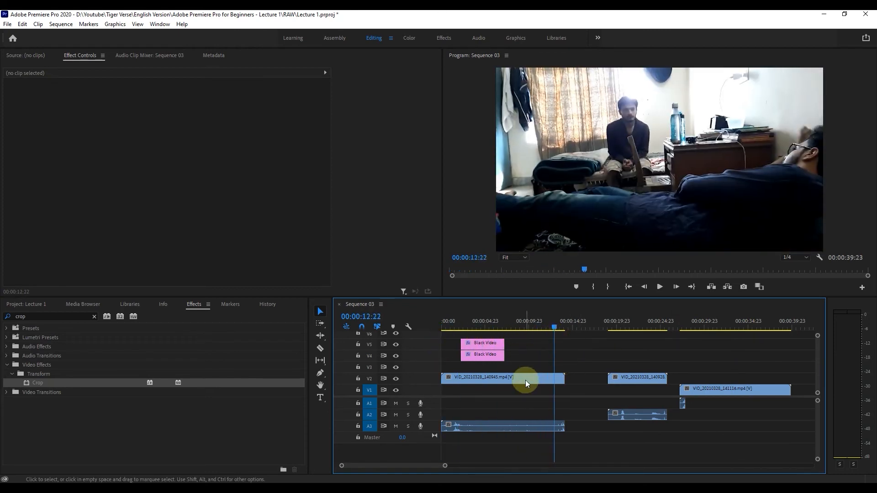
Shift VID_20210328_140945 along V2 to about 12 seconds, place VID_20210328_140928 at the start of V1, and scrub the new order
left_click_drag(652, 378, 628, 371)
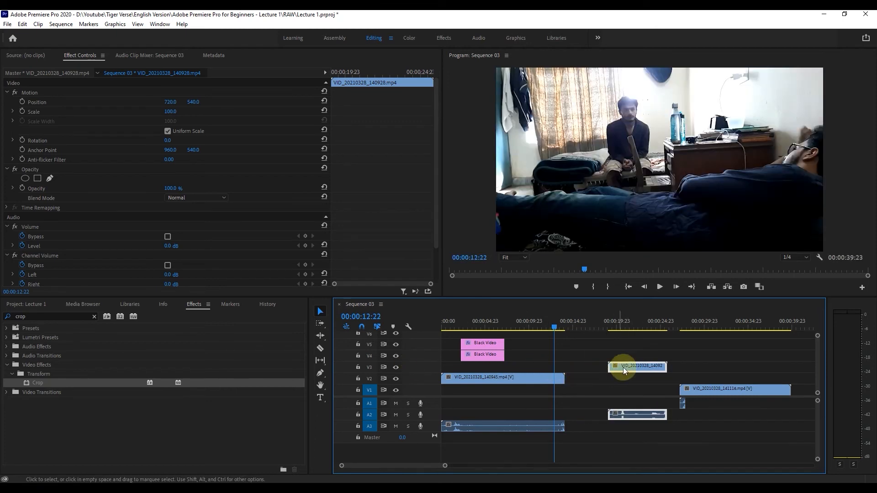
left_click_drag(629, 366, 429, 367)
left_click_drag(478, 381, 585, 378)
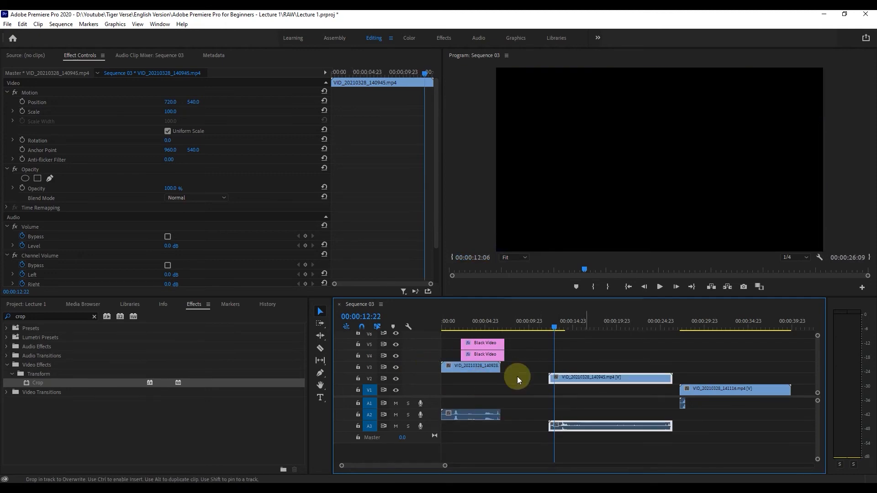
left_click_drag(468, 371, 466, 389)
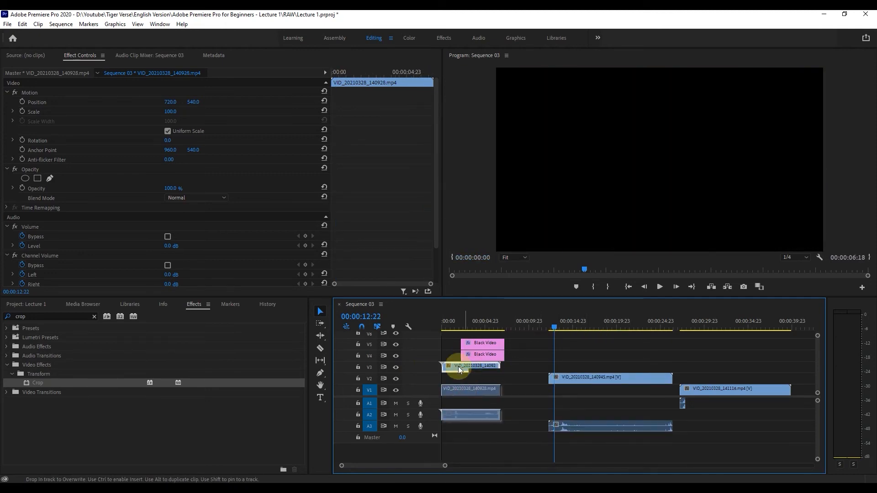
left_click_drag(455, 325, 693, 311)
left_click(488, 371)
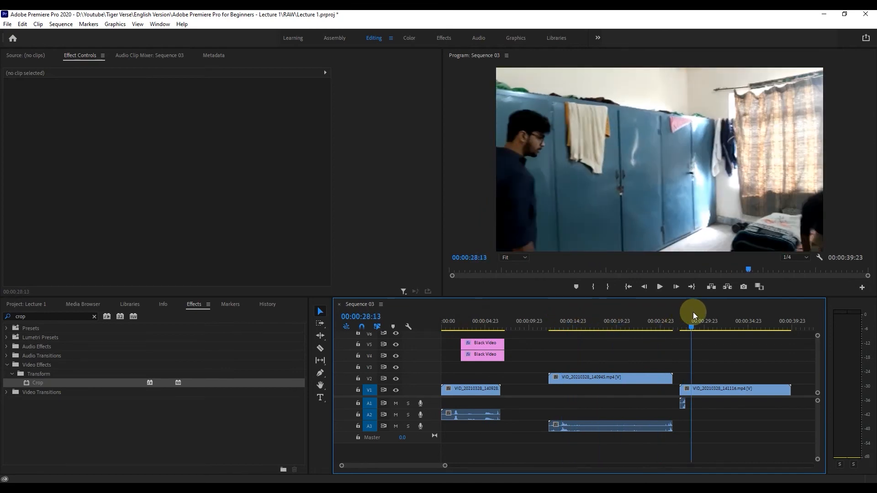
Place VID_20210328_141116 directly after VID_20210328_140928 on V1, followed by VID_20210328_140945, and return the playhead to the start
left_click(717, 387)
left_click_drag(701, 393, 537, 394)
mouse_move(519, 324)
left_mouse_down()
mouse_move(495, 324)
mouse_move(531, 317)
mouse_move(503, 325)
left_mouse_up()
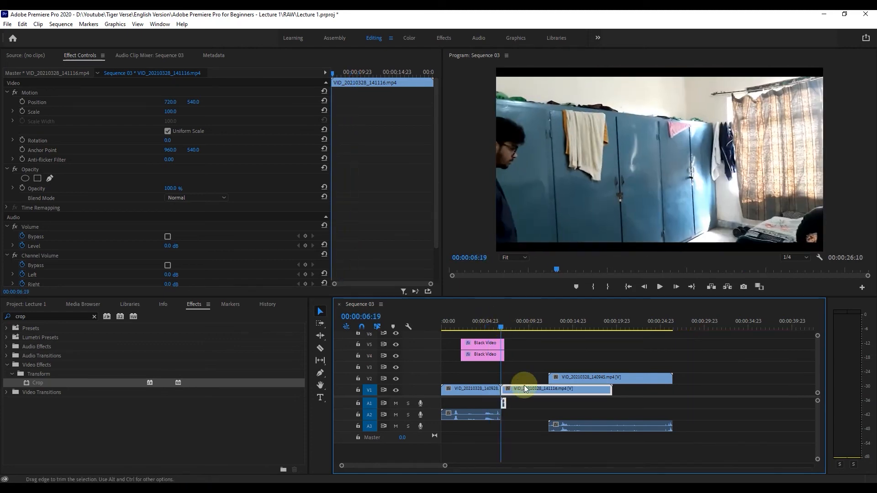
left_click_drag(567, 380, 638, 387)
left_click(639, 366)
left_click_drag(485, 325, 408, 322)
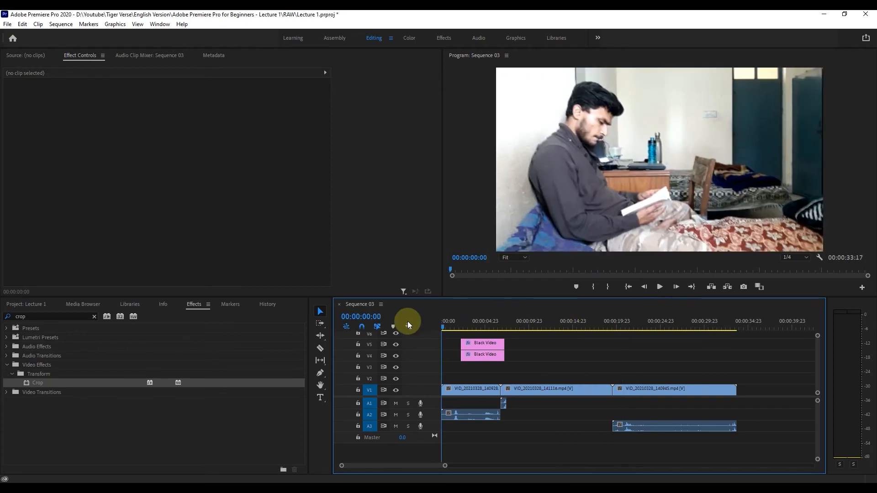
Cut VID_20210328_140928 on V1 with the Razor tool at about 1.8, 3.4 and 5.2 seconds
mouse_move(445, 465)
left_mouse_down()
mouse_move(480, 466)
mouse_move(433, 466)
mouse_move(447, 464)
left_mouse_up()
left_click(446, 328)
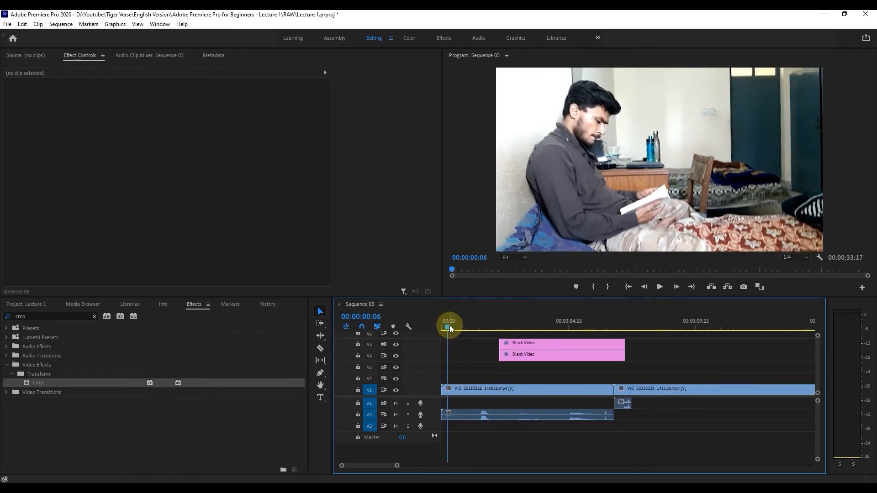
key("c")
left_click(320, 312)
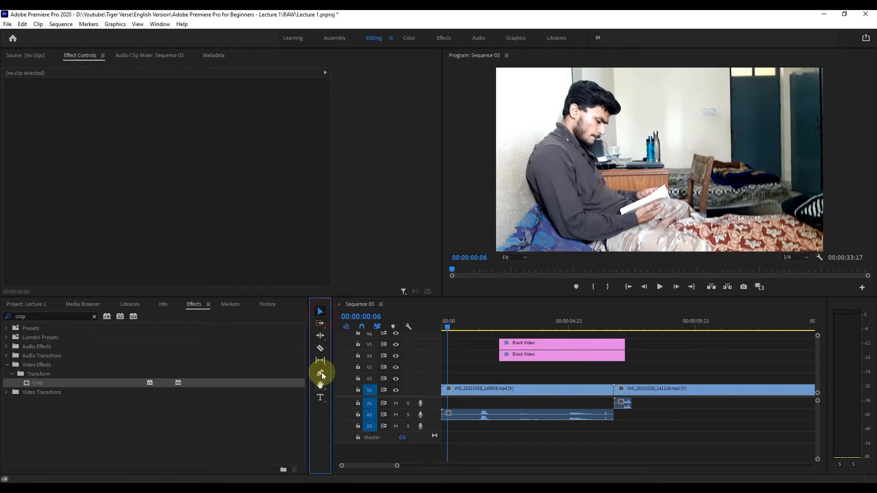
left_click(319, 348)
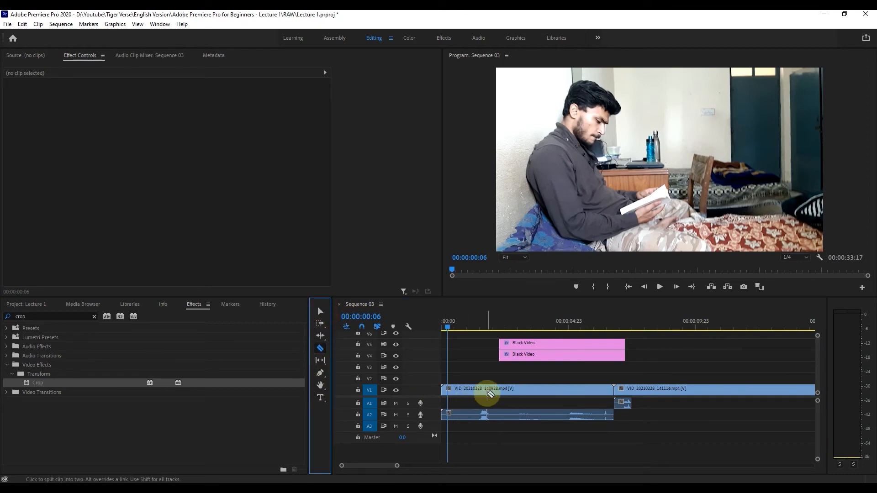
left_click(487, 392)
left_click(529, 392)
left_click(574, 392)
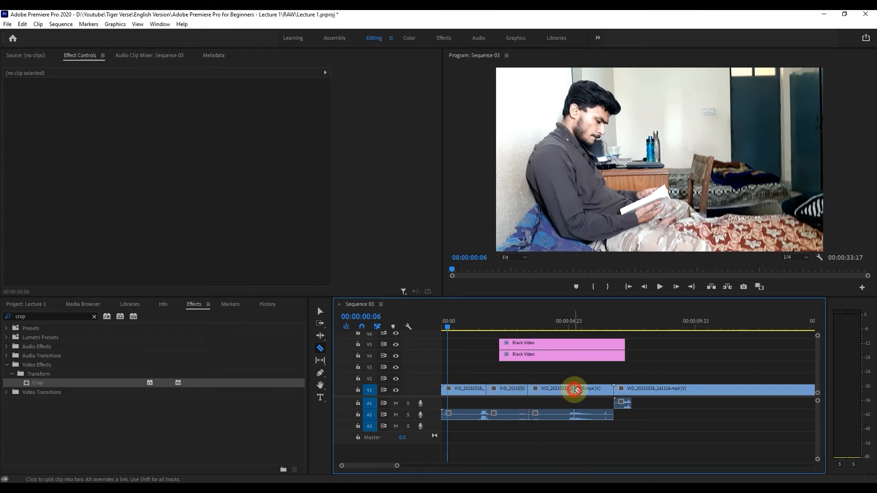
Move the second and third pieces of VID_20210328_140928 up to track V3
key("v")
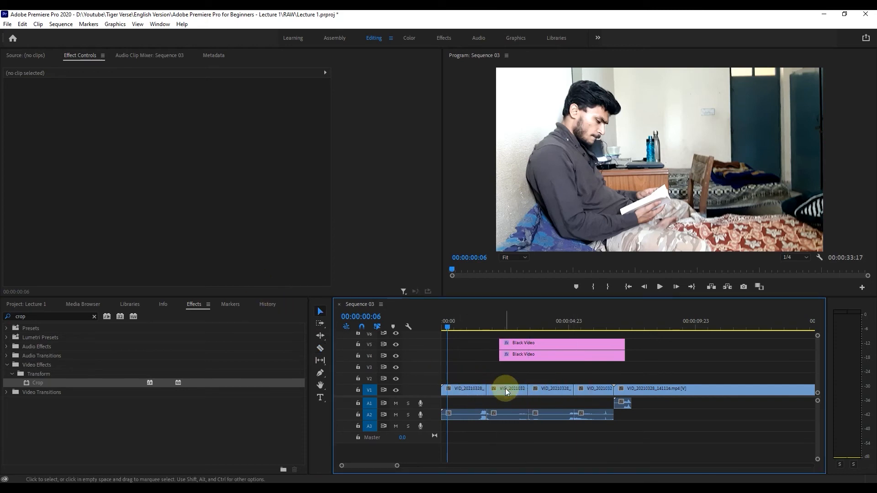
left_click_drag(505, 388, 505, 367)
left_click_drag(555, 393, 554, 368)
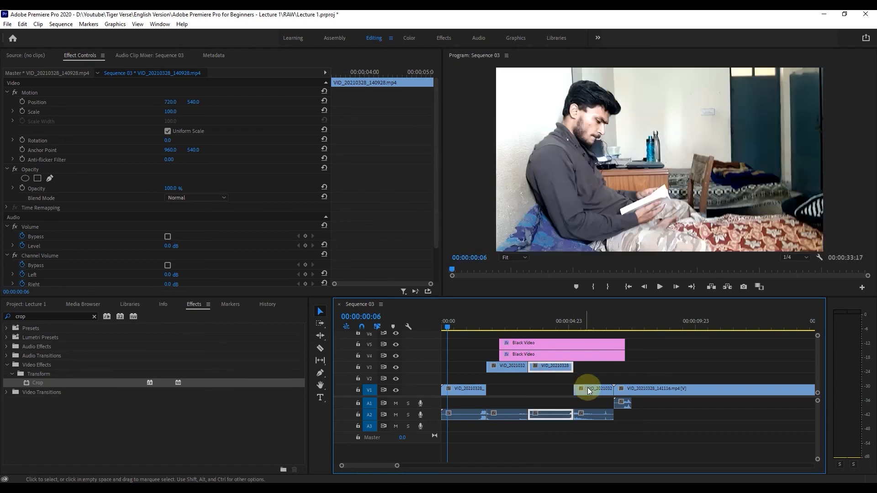
left_click(584, 388)
Undo both moves to V3 and the last two cuts of VID_20210328_140928
key("ctrl+z")
key("ctrl+z")
key("ctrl+z")
key("ctrl+z")
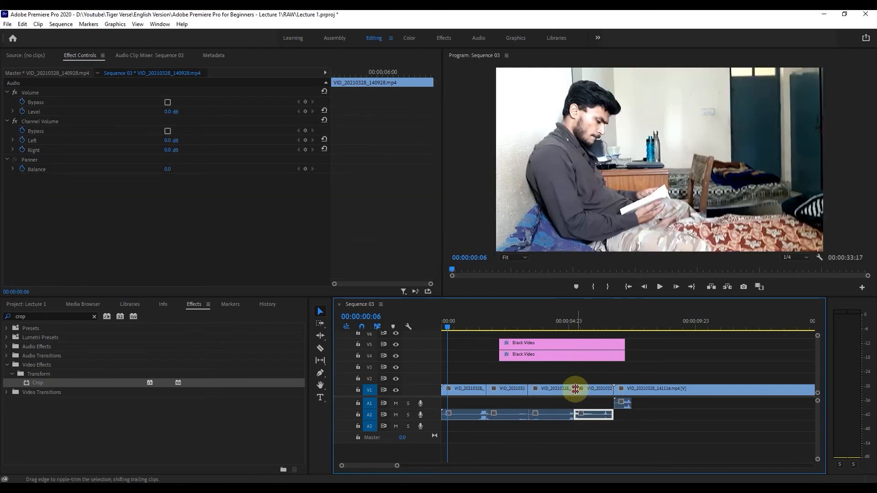
Cut VID_20210328_140928 at 00:00:06:01, lift the short end piece to V2, and delete it
left_click_drag(450, 321, 595, 325)
key("c")
left_click(596, 390)
key("v")
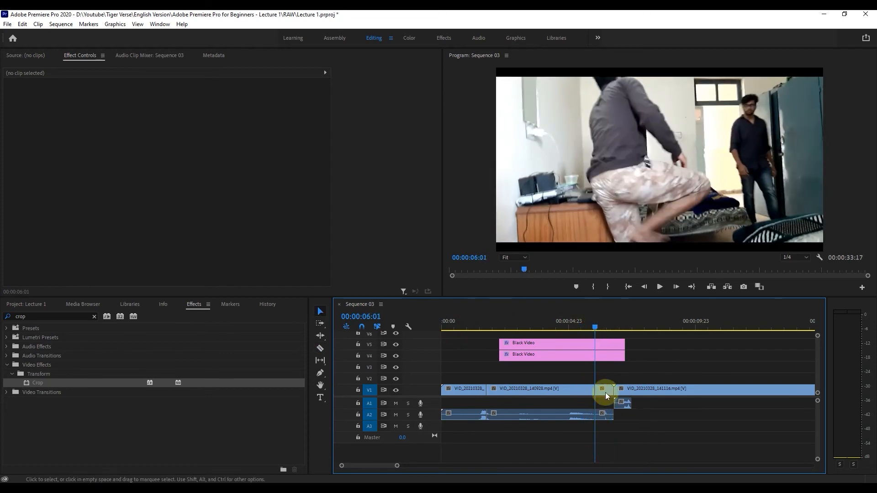
left_click_drag(606, 391, 605, 379)
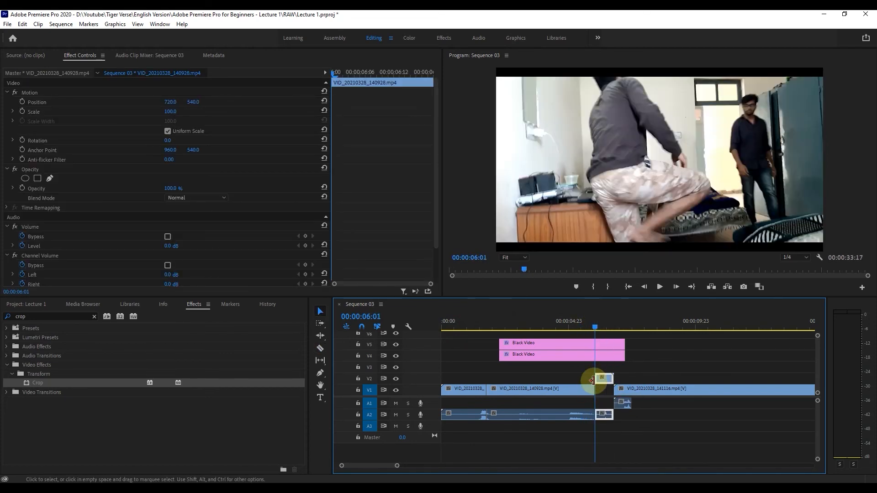
key("Delete")
Cut VID_20210328_141116 on V1 at 00:00:08:13 with the Razor tool
left_click(583, 321)
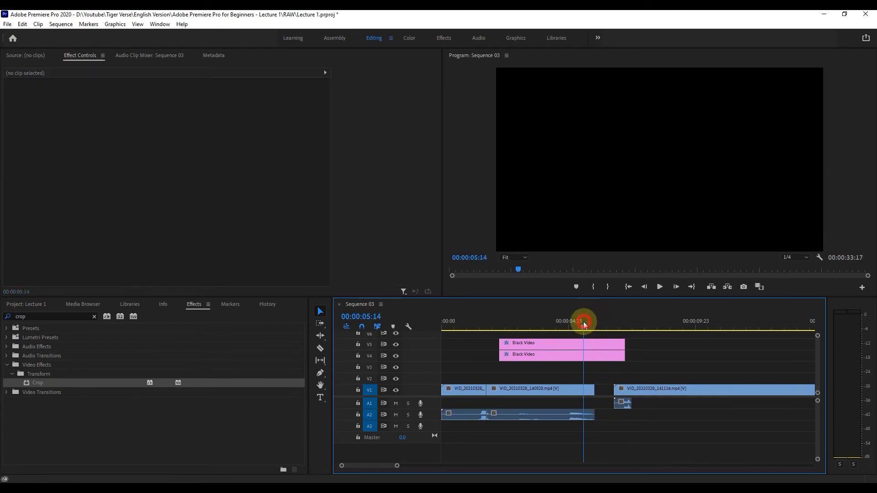
left_click_drag(397, 466, 454, 466)
left_click(545, 389)
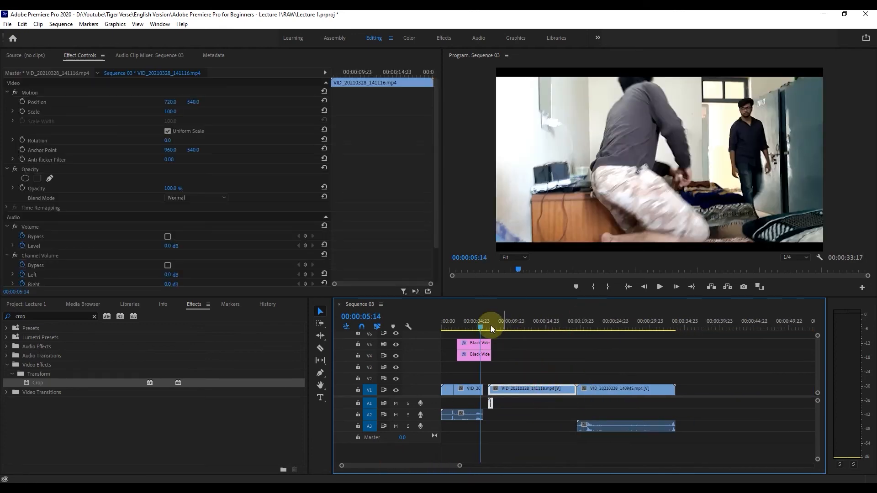
left_click(491, 322)
left_click_drag(497, 319, 501, 326)
key("c")
left_click(502, 393)
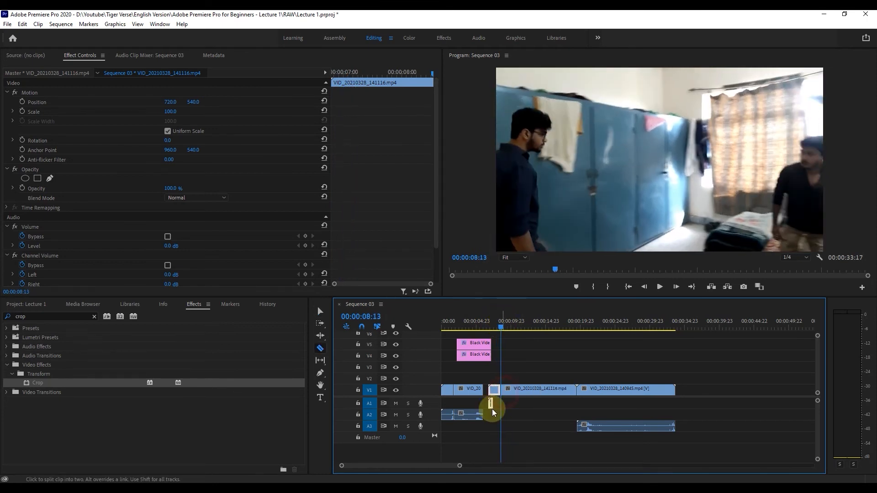
Delete the short first piece of VID_20210328_141116 and move the remaining piece up against the preceding clip
key("v")
left_click(494, 389)
key("Delete")
left_click_drag(534, 390, 517, 390)
Cut VID_20210328_141116 at 00:00:09:08 and delete the piece after the cut
left_click(480, 322)
left_click_drag(481, 323, 506, 323)
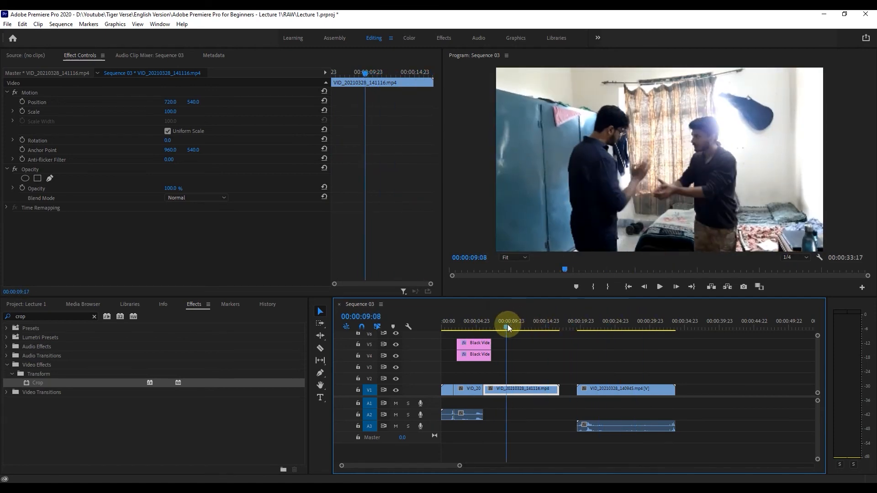
key("c")
left_click(508, 391)
key("v")
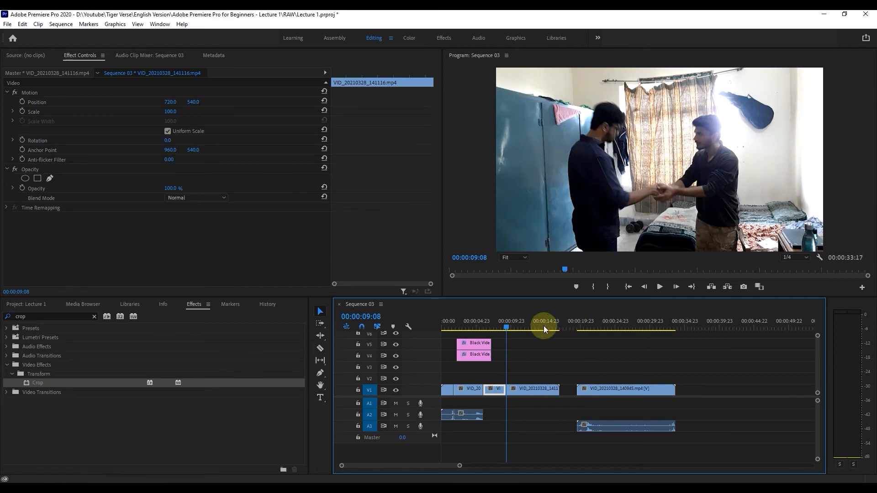
left_click(529, 389)
left_click_drag(512, 320, 501, 322)
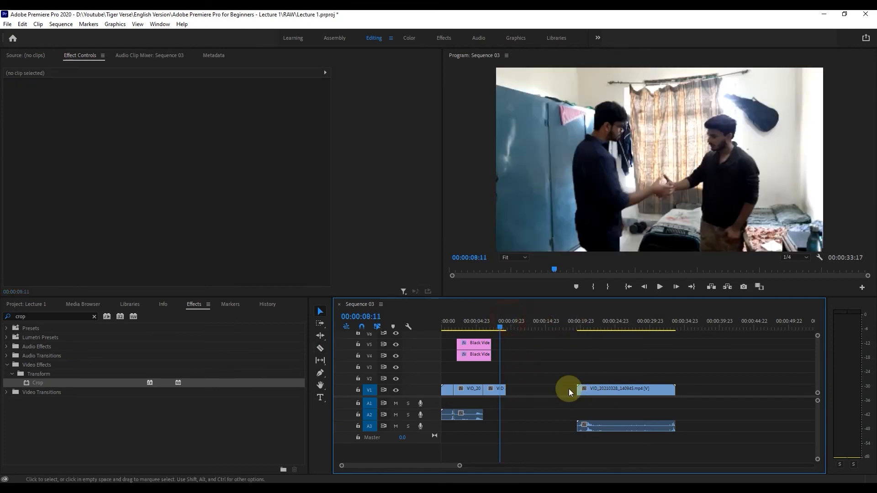
Move VID_20210328_140945 up against the end of VID_20210328_141116 and cut it at 00:00:14:00
left_click_drag(583, 389, 519, 392)
left_click_drag(499, 323, 539, 322)
key("c")
left_click(539, 392)
Delete the first piece of VID_20210328_140945 and move the remaining piece up against the preceding clip
key("v")
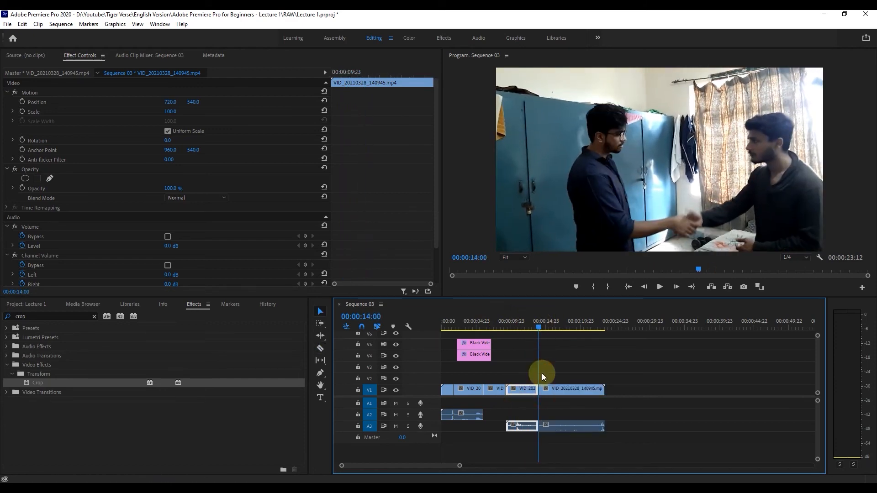
key("Delete")
key("Home")
left_click_drag(542, 393, 521, 390)
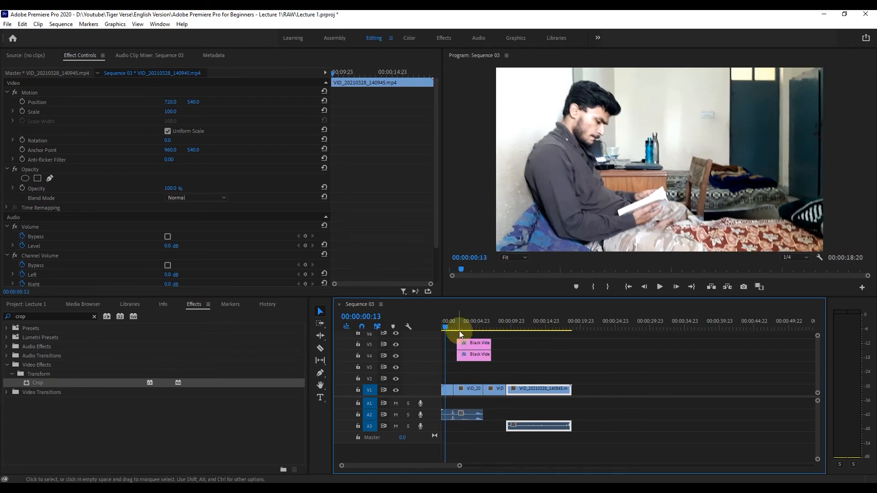
Play the edited sequence from near its start to about 00:00:11:20 to review the cuts
key("space")
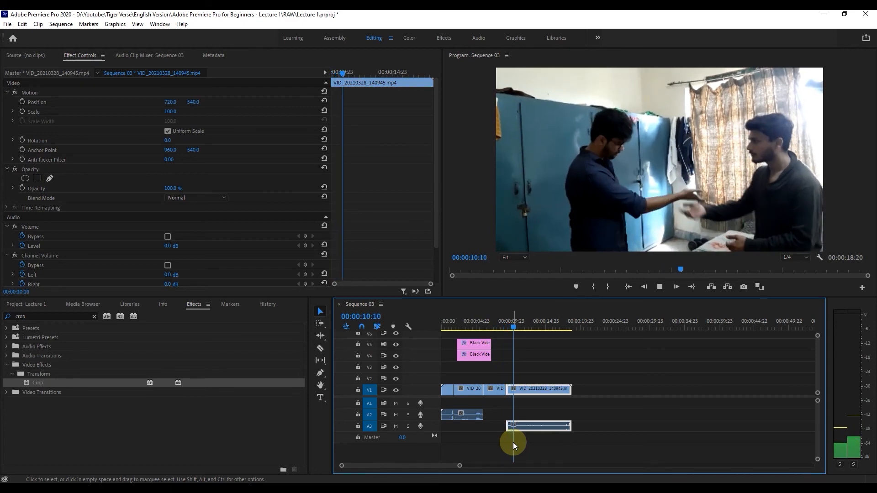
left_click(624, 370)
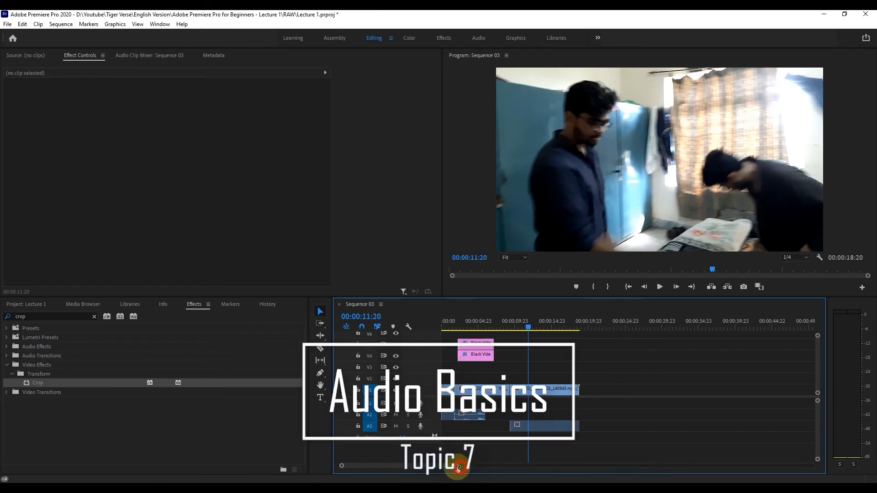
mouse_move(454, 466)
left_mouse_down()
mouse_move(429, 470)
mouse_move(456, 468)
left_mouse_up()
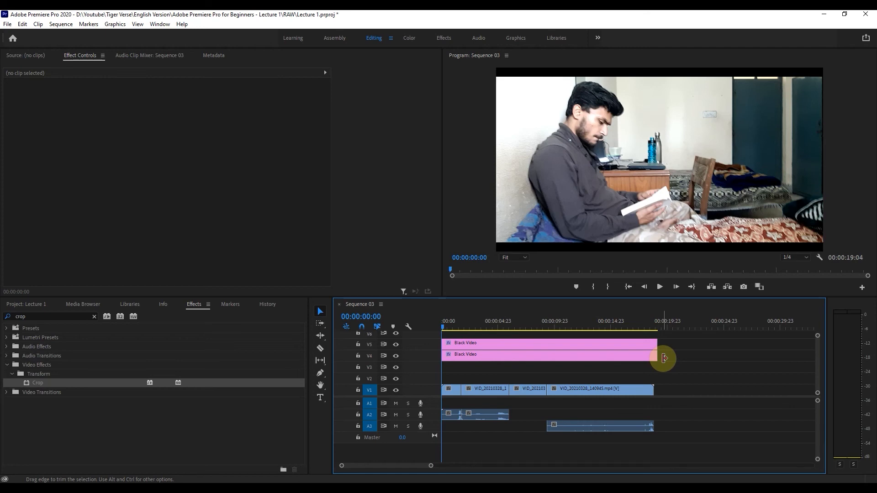
Cut the second VID_20210328_140928 piece at 00:00:03:11, move its first part with the linked audio to V2, and undo the move
left_click(492, 392)
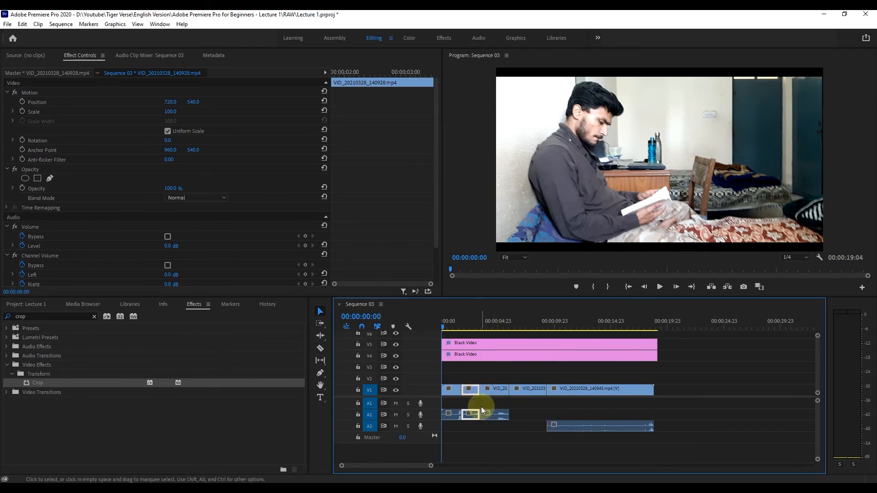
left_click_drag(473, 391, 528, 417)
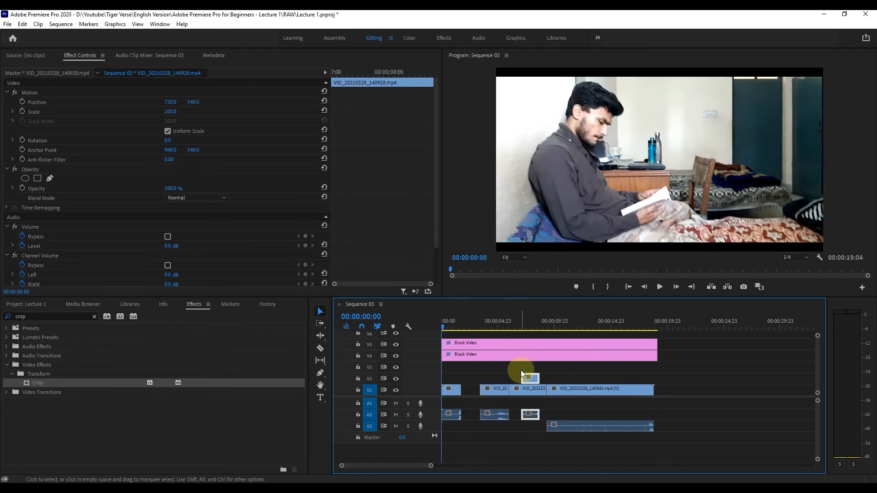
key("ctrl+z")
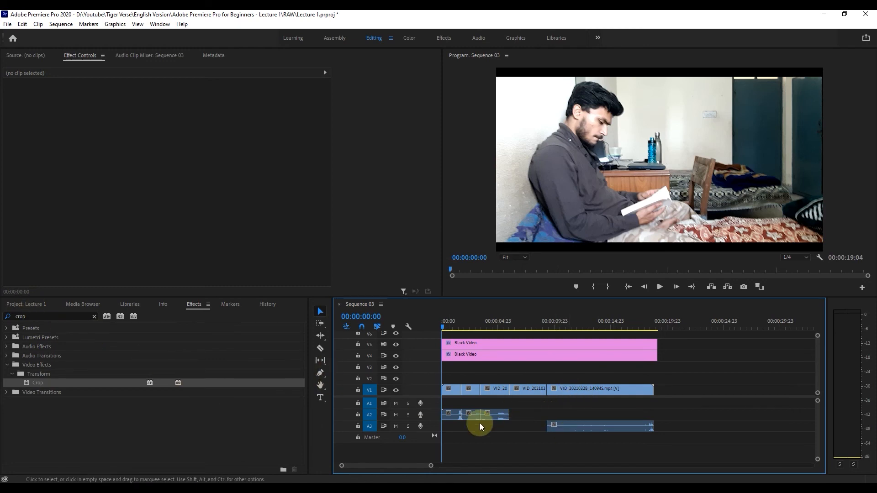
Unlink the audio and video of the third VID_20210328_140928 piece on V1
left_click(502, 391)
left_click(492, 320)
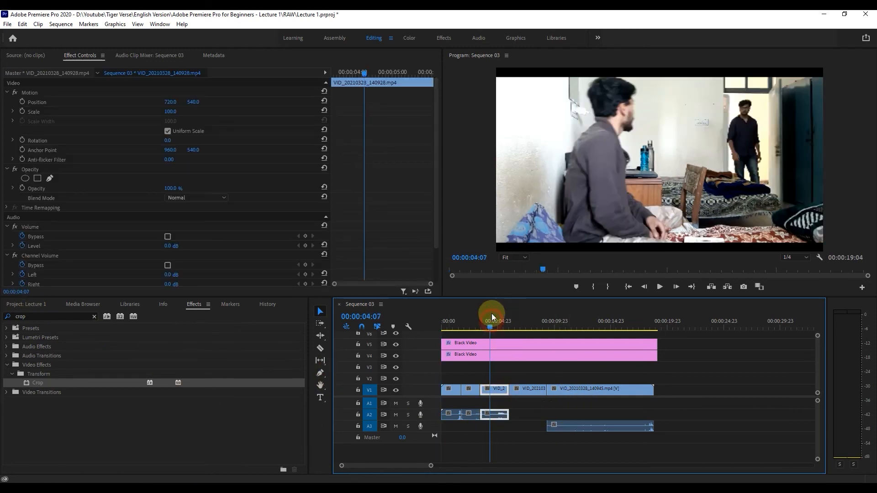
right_click(502, 394)
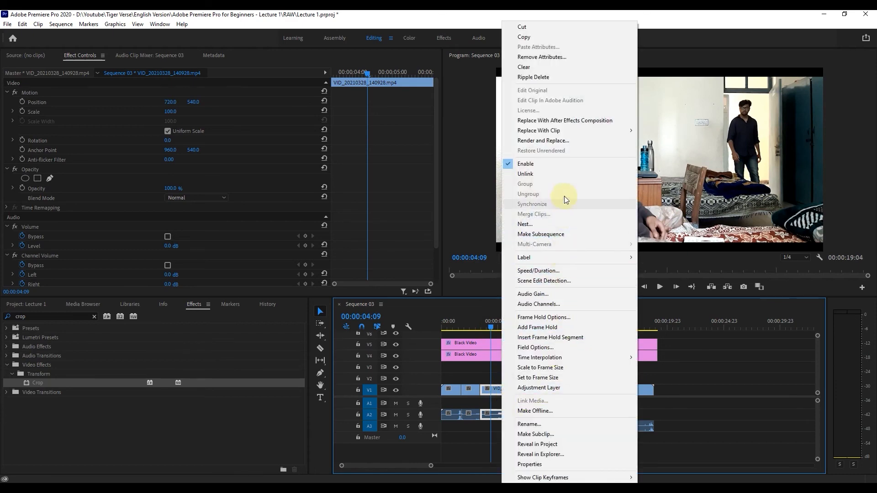
left_click(565, 177)
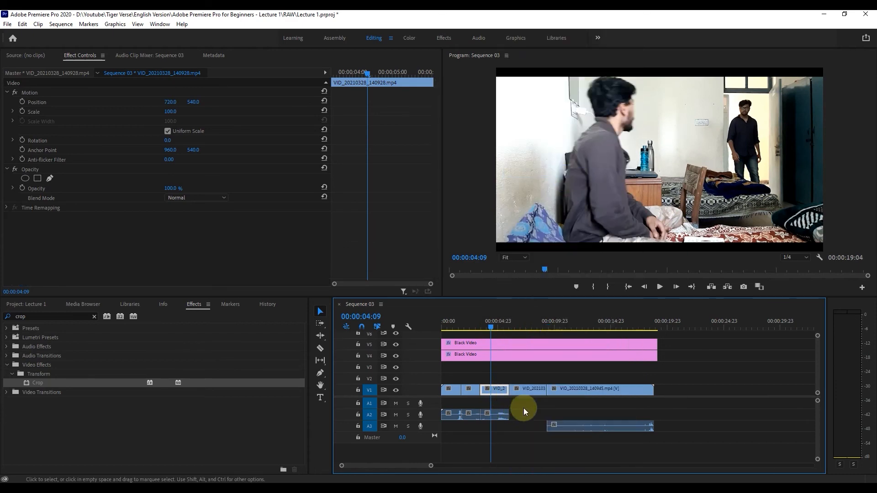
Move the unlinked video up to V2 and its audio to A1, ending level with VID_20210328_141116
left_click_drag(507, 393, 499, 378)
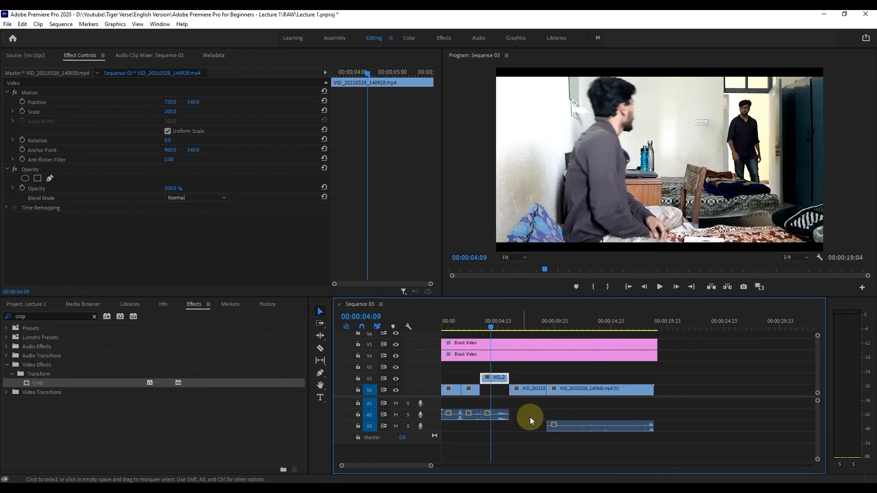
left_click_drag(498, 413, 533, 407)
left_click(493, 379)
left_click_drag(493, 379, 502, 380)
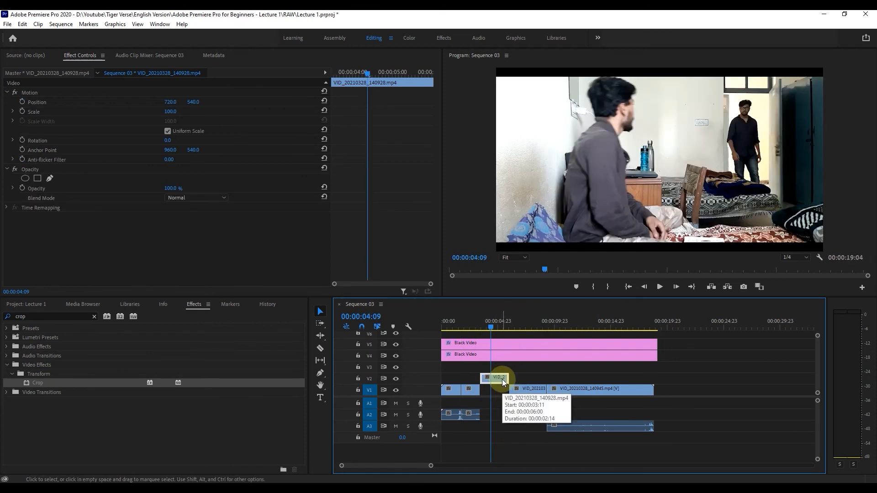
left_click(522, 414)
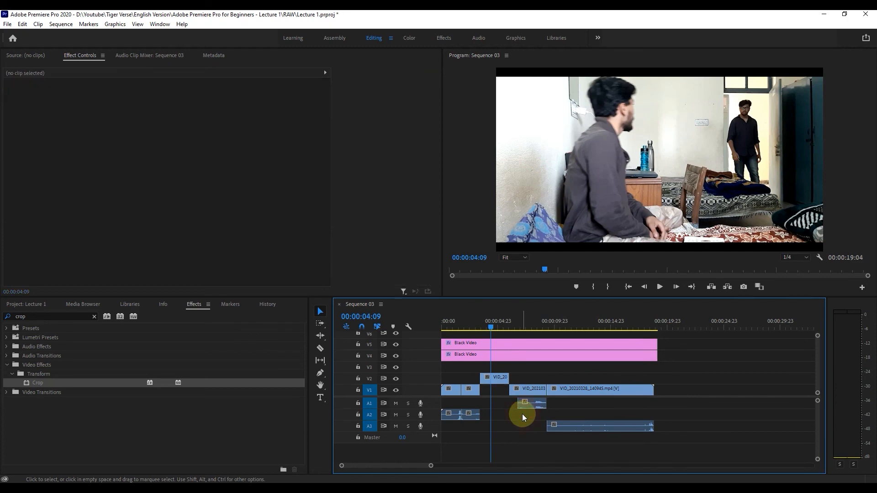
Set the Volume Level of the A1 audio clip to -3.9 dB at 00:00:08:02 and play it back
left_click(529, 404)
left_click_drag(531, 327, 534, 323)
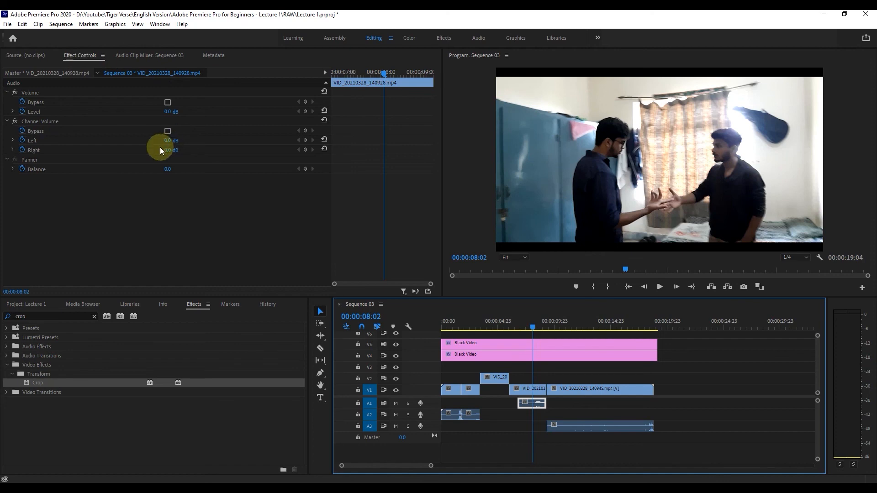
left_click_drag(167, 113, 182, 112)
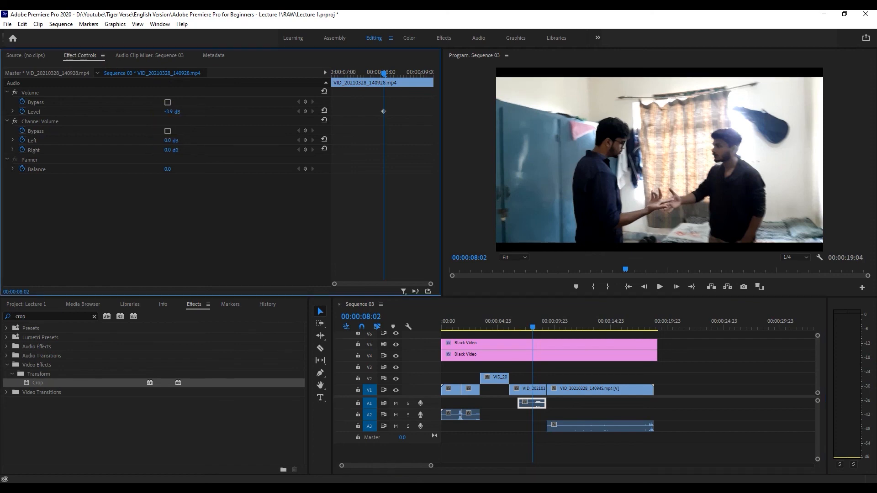
key("space")
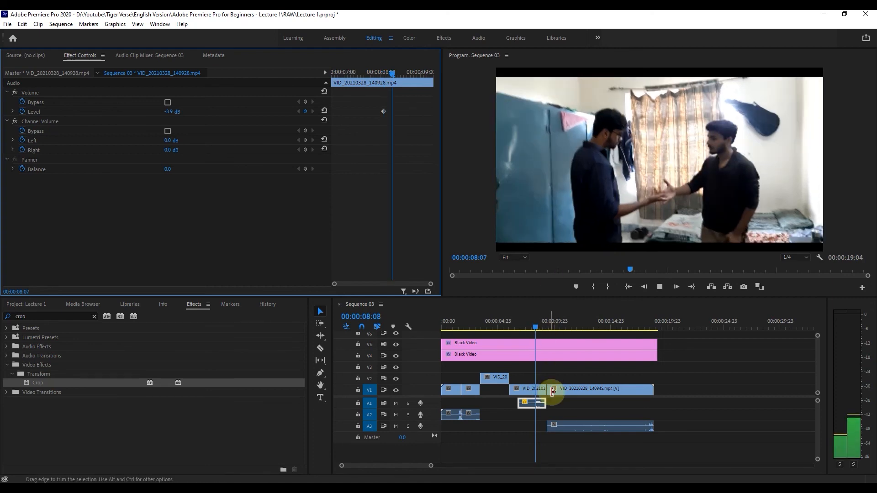
left_click(533, 320)
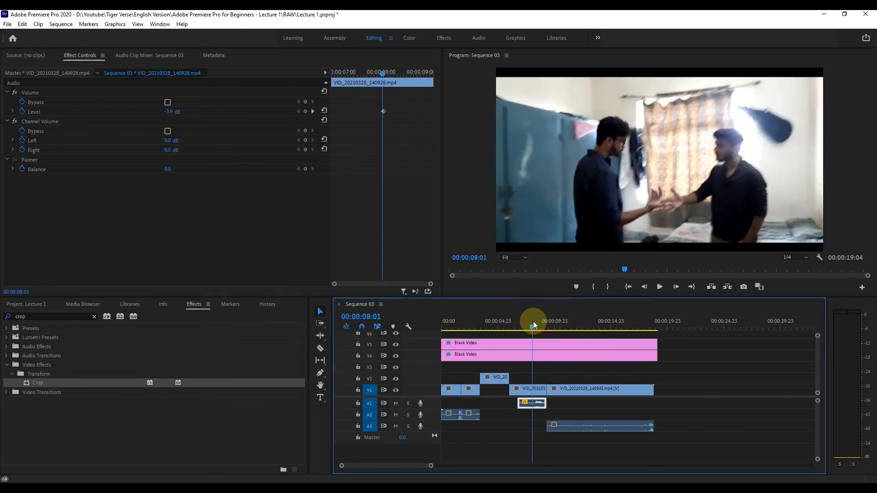
Lower the A1 clip's Volume Level to -22.6 dB at 00:00:08:03 and listen to the result
left_click(535, 324)
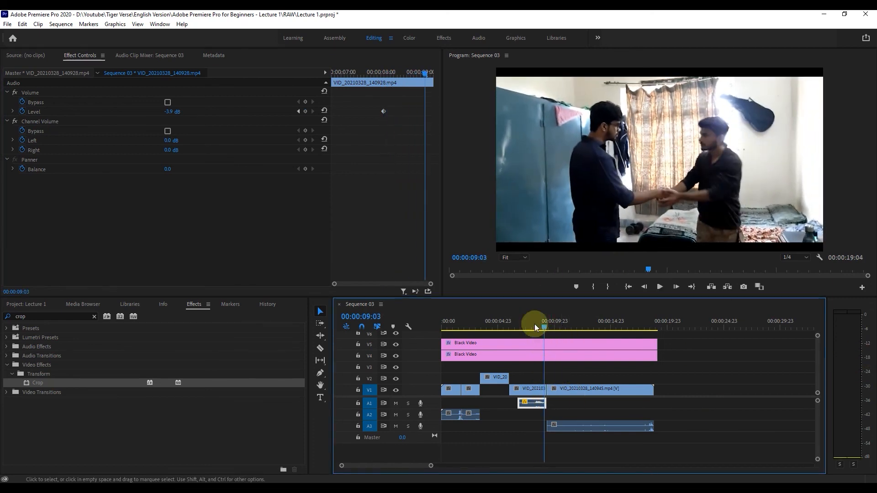
left_click_drag(172, 111, 161, 111)
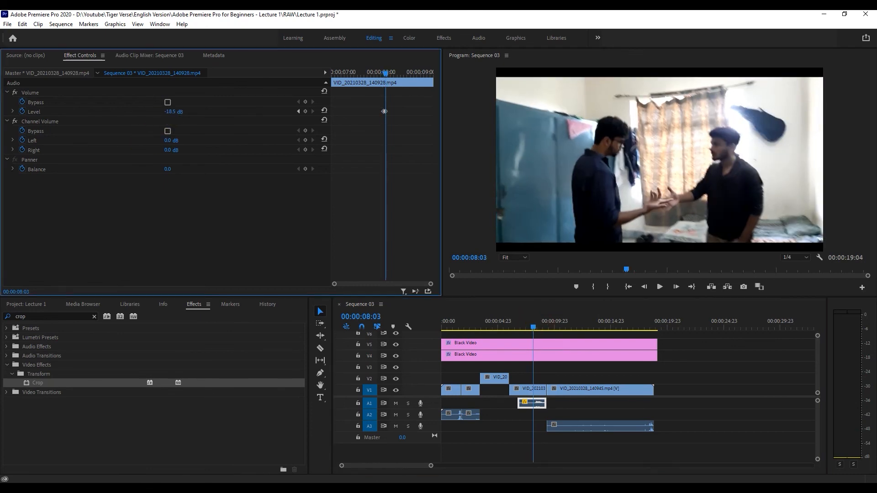
key("space")
key("space")
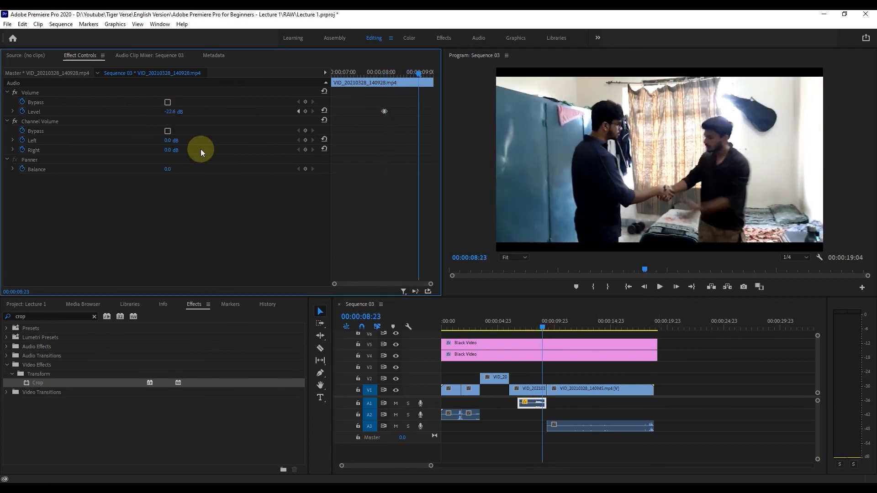
Raise the A1 clip's Volume Level to 6.0 dB at 00:00:08:23 and play that section
left_click_drag(172, 112, 182, 112)
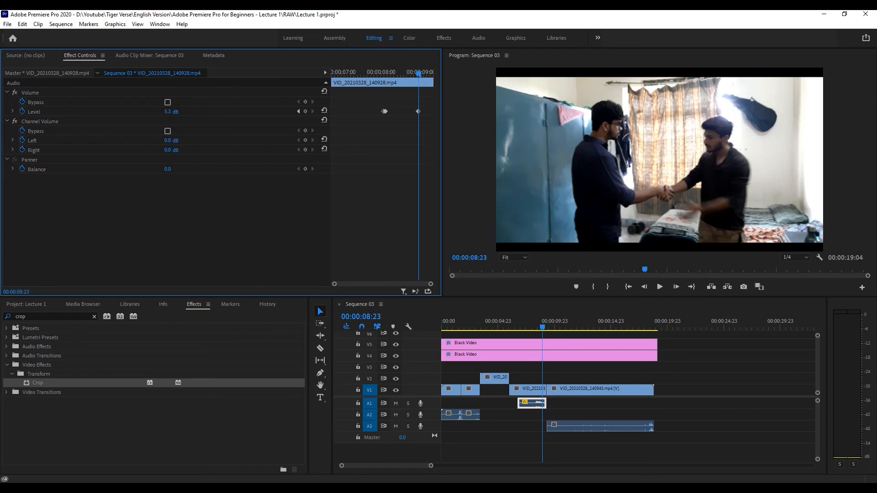
left_click(532, 324)
key("space")
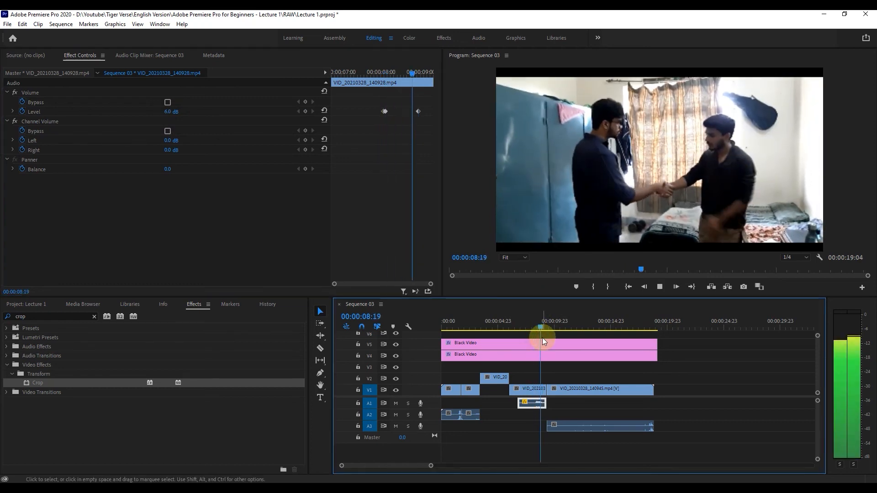
Set the A1 clip's Volume Level to 2 dB at 00:00:09:06 and deselect the clip
left_click(168, 111)
type("2")
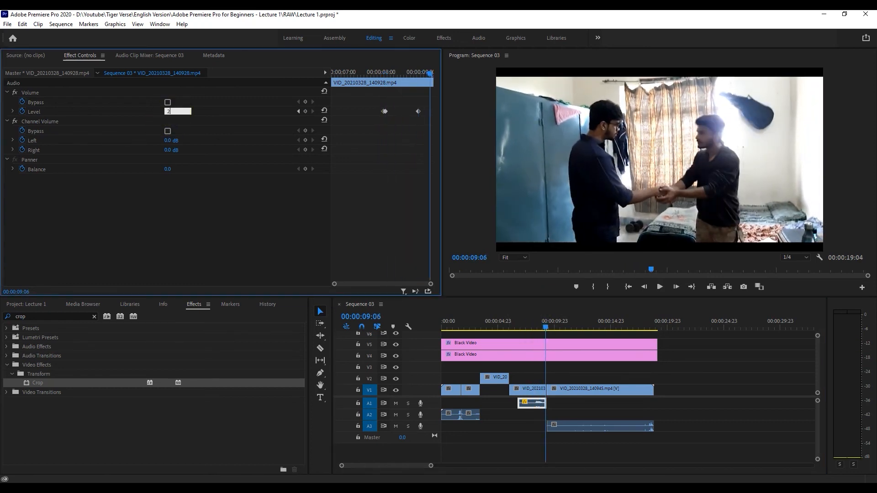
key("Return")
left_click(711, 352)
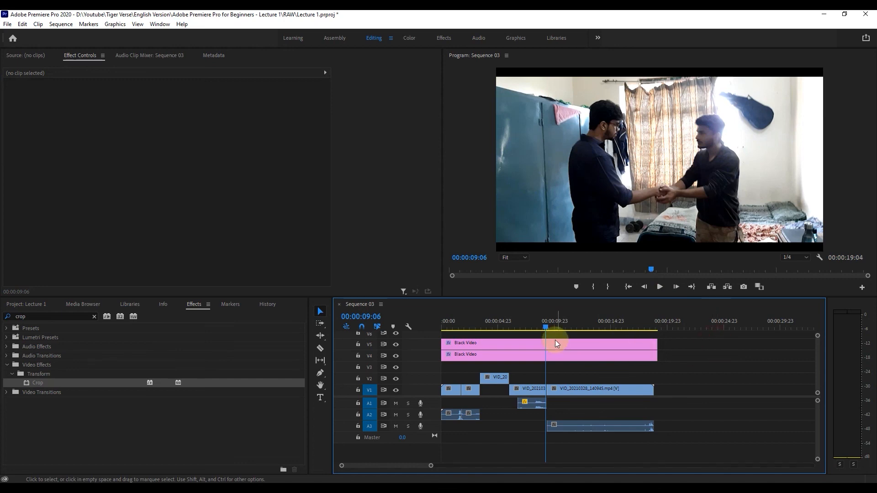
Move the playhead to 00:00:11:12 and open the media export settings for Sequence 03
left_click_drag(533, 318, 572, 311)
left_click(705, 393)
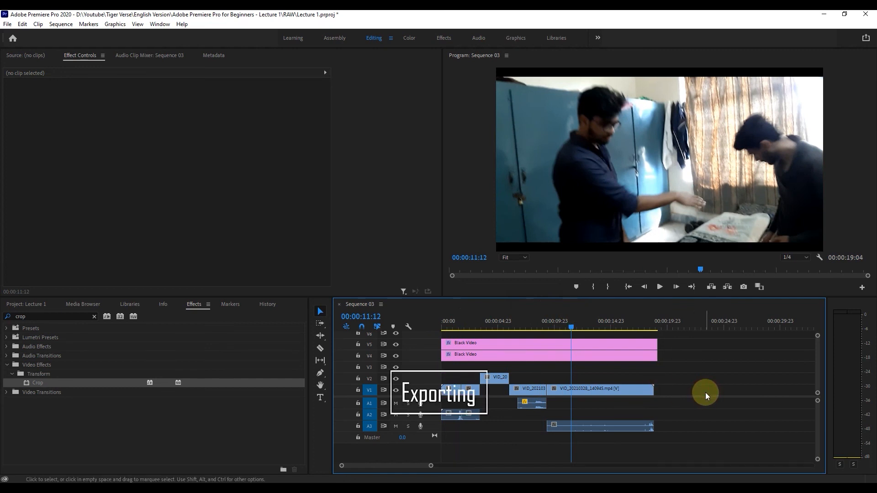
left_click(11, 26)
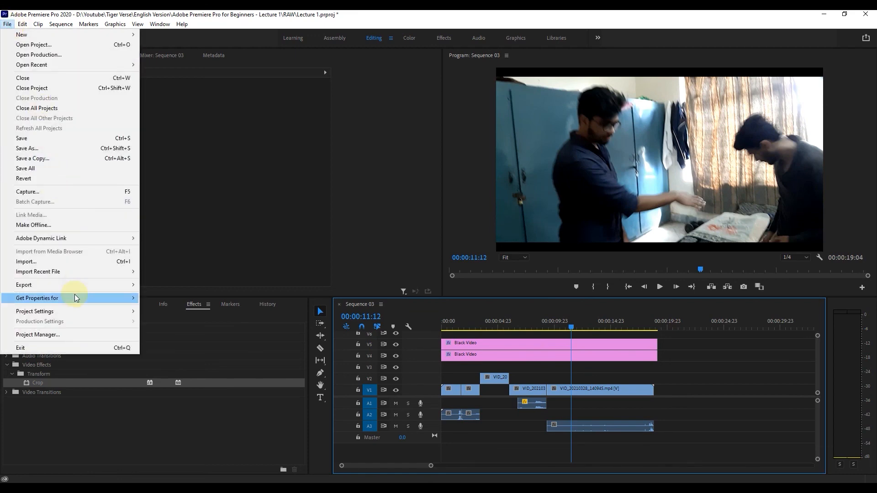
mouse_move(100, 281)
left_click(164, 285)
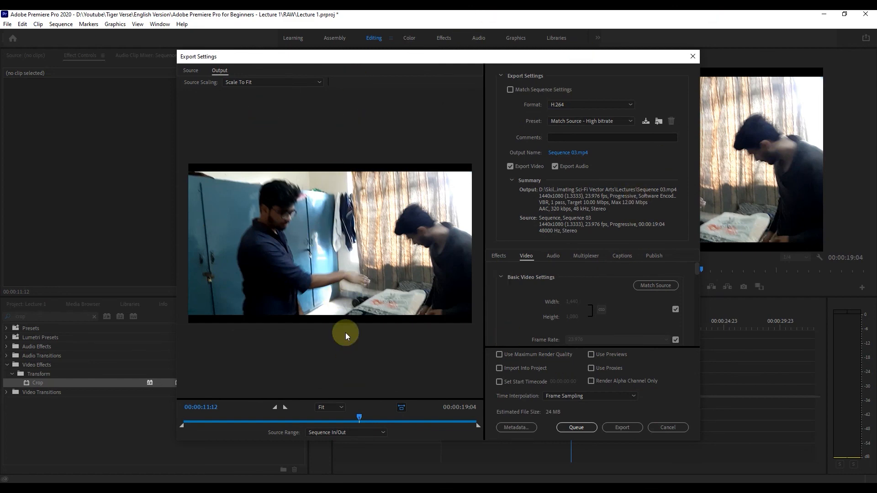
Try narrowing the export range at its start and end, and restore it to the full sequence length
mouse_move(205, 423)
left_mouse_down()
mouse_move(191, 420)
mouse_move(388, 424)
mouse_move(190, 427)
mouse_move(211, 426)
left_mouse_up()
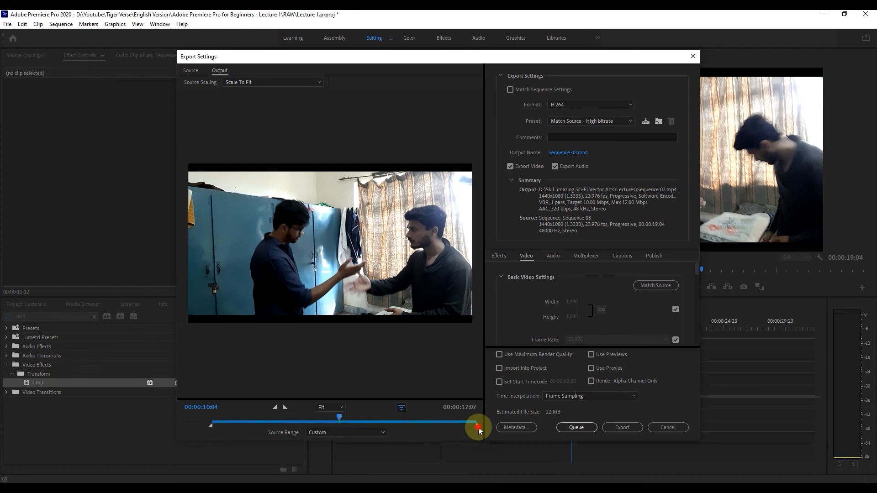
mouse_move(478, 428)
left_mouse_down()
mouse_move(442, 426)
mouse_move(501, 424)
left_mouse_up()
left_click_drag(214, 427, 151, 429)
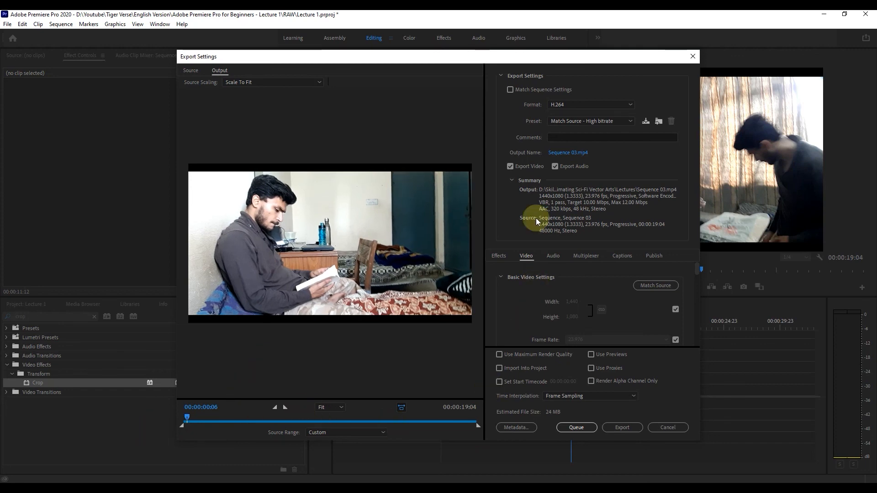
Look at the export format choices and try Match Sequence Settings, reviewing its video settings before switching it off again
left_click(608, 104)
left_click(608, 104)
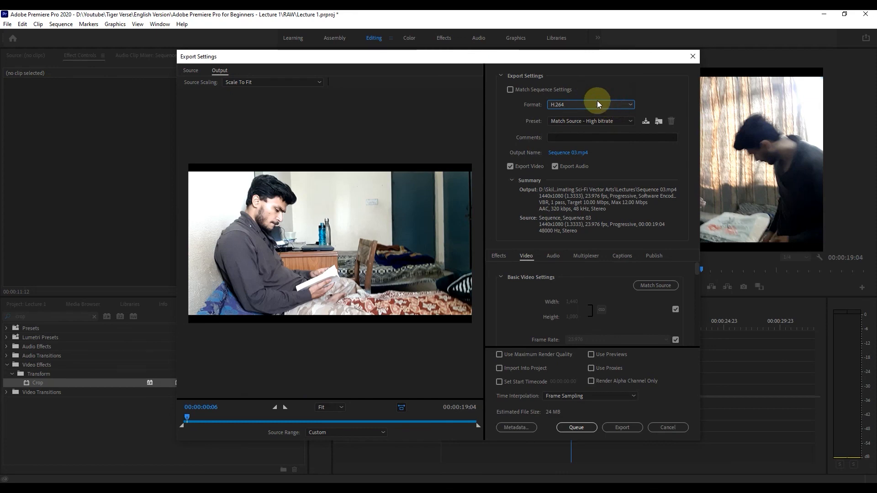
left_click(547, 89)
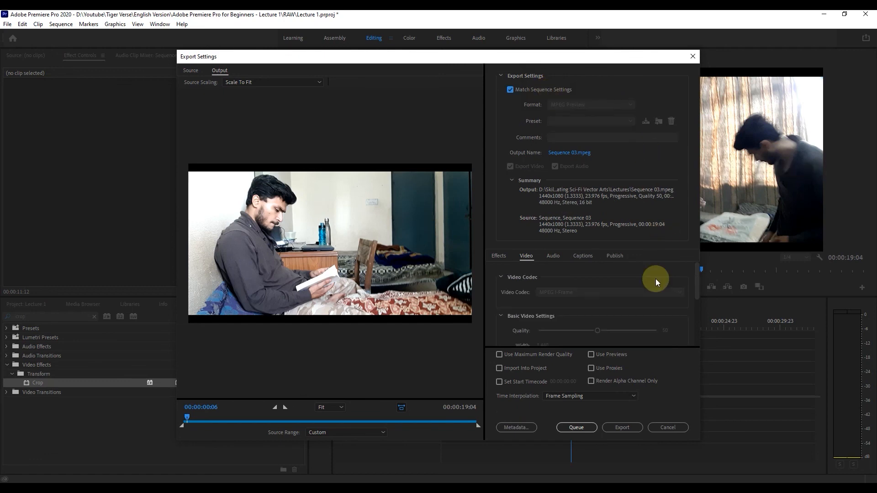
scroll(658, 280, "down", 2)
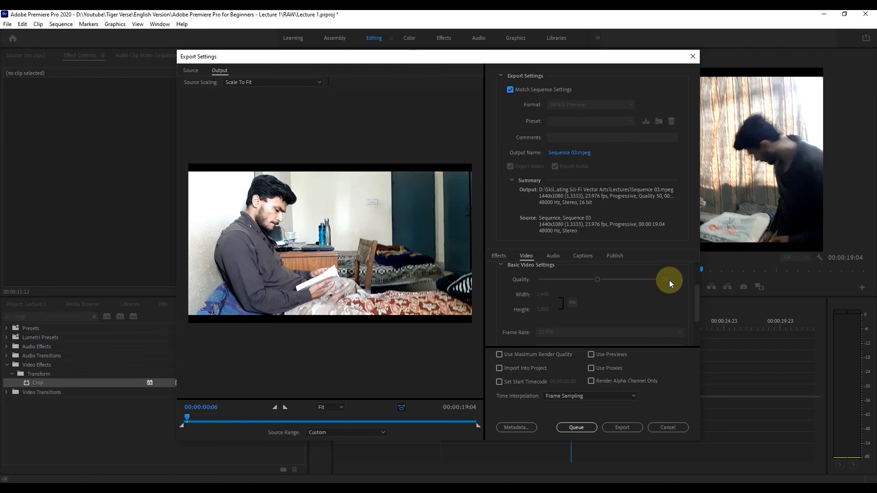
scroll(560, 317, "down", 2)
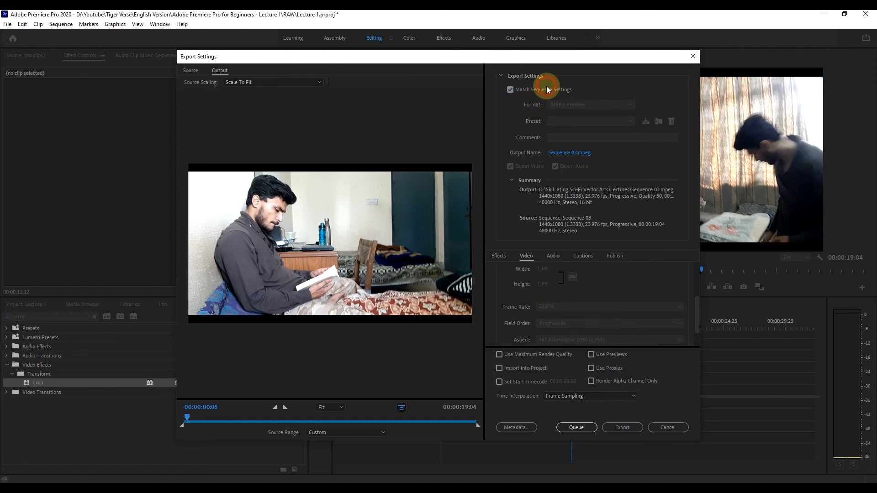
left_click(512, 88)
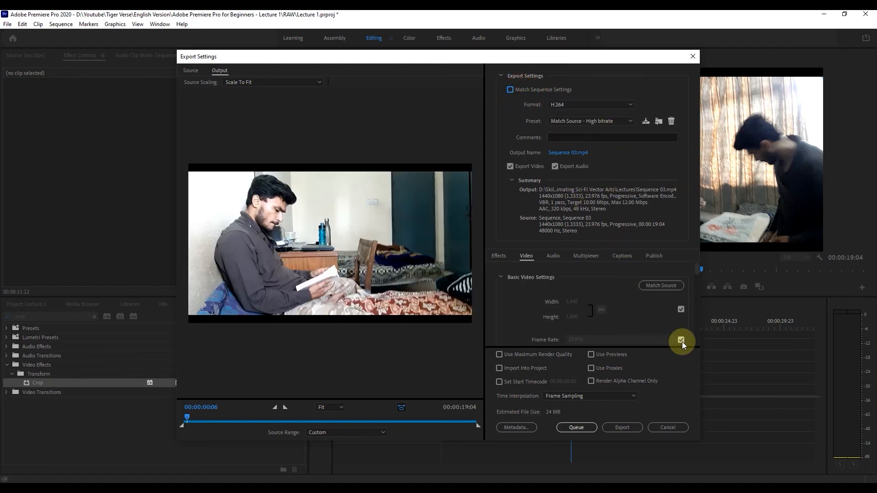
Unlock the export frame rate from the source and look through the available frame rates without choosing another one
left_click(681, 340)
left_click(665, 340)
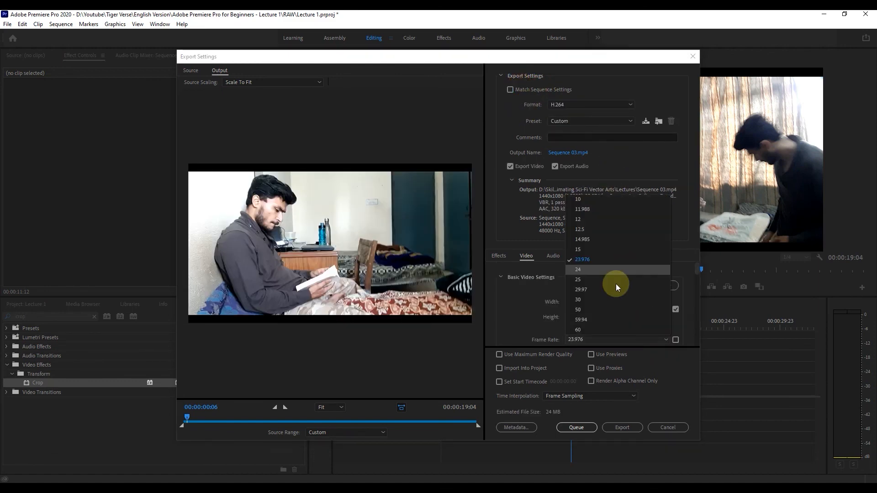
left_click(515, 317)
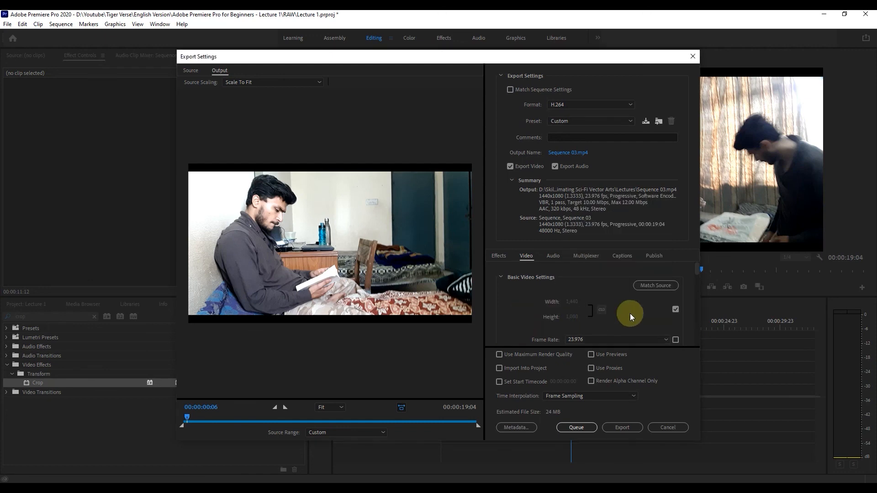
Try unlocking the output width and height from the source, relock them, and leave the export settings without exporting
left_click(675, 310)
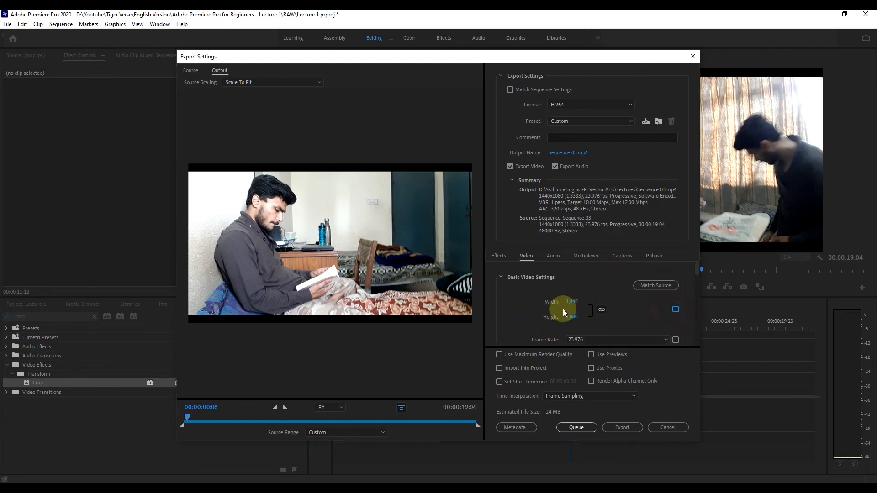
left_click(673, 310)
left_click(661, 427)
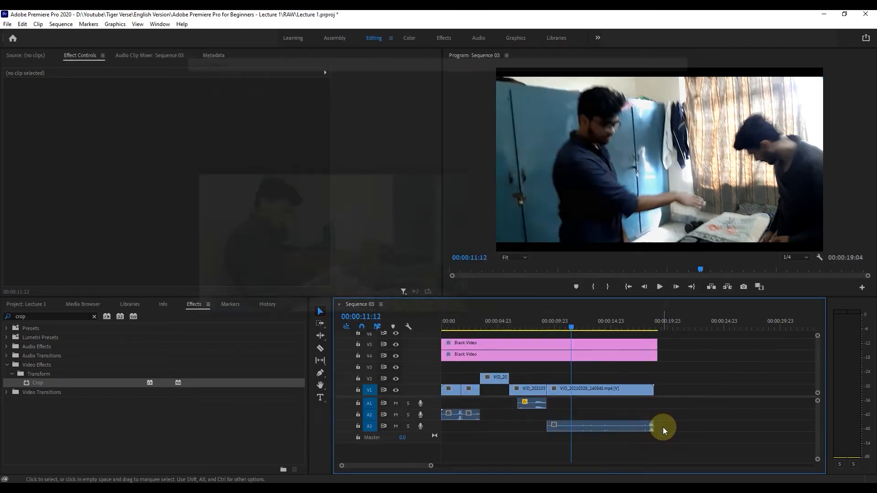